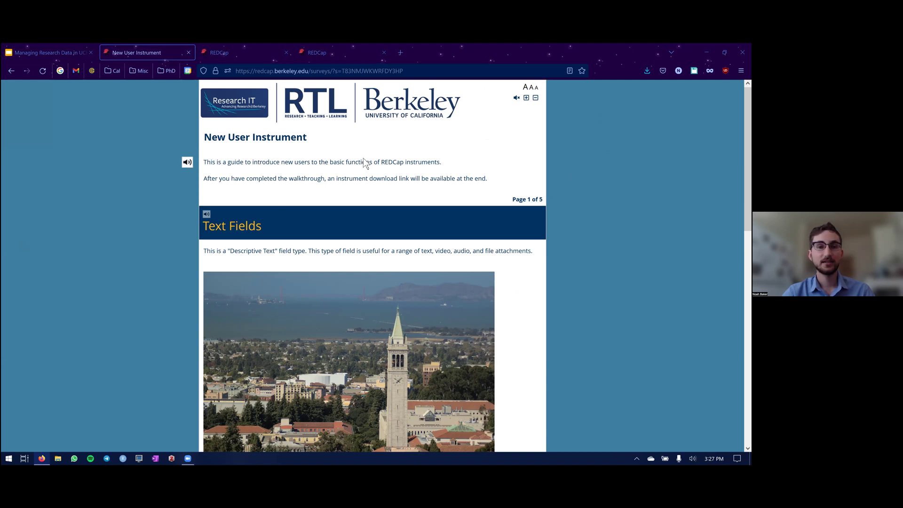
# Examine the survey introduction, the descriptive text with its image, and the rich text formatting examples in the Text Fields section
pyautogui.scroll(-1, 562, 171)
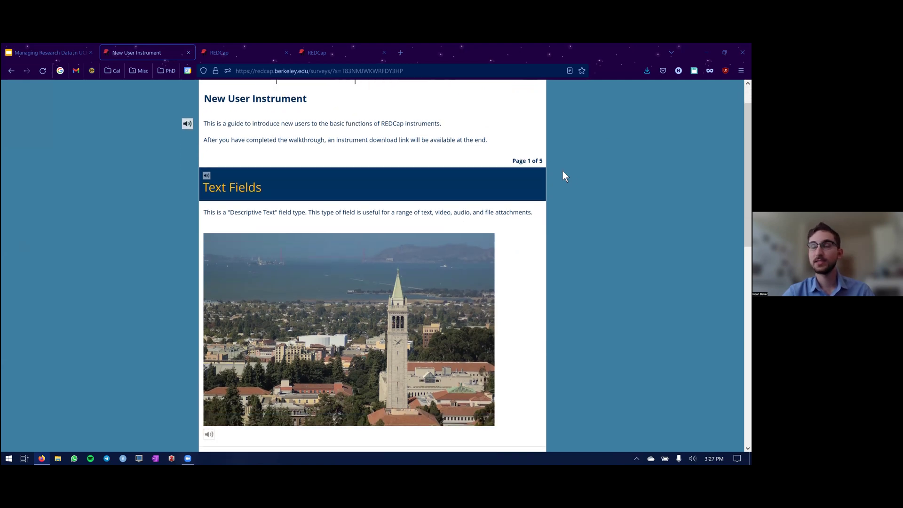
pyautogui.scroll(1, 562, 171)
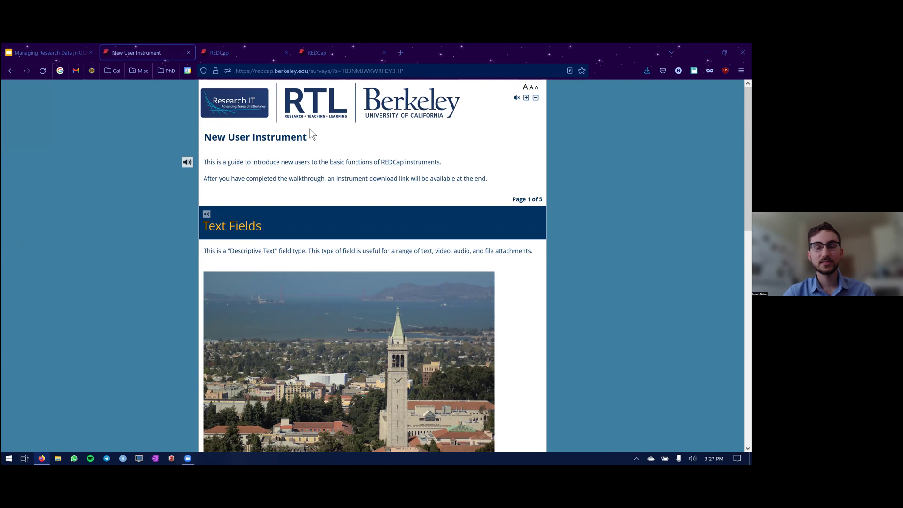
pyautogui.scroll(-1, 369, 140)
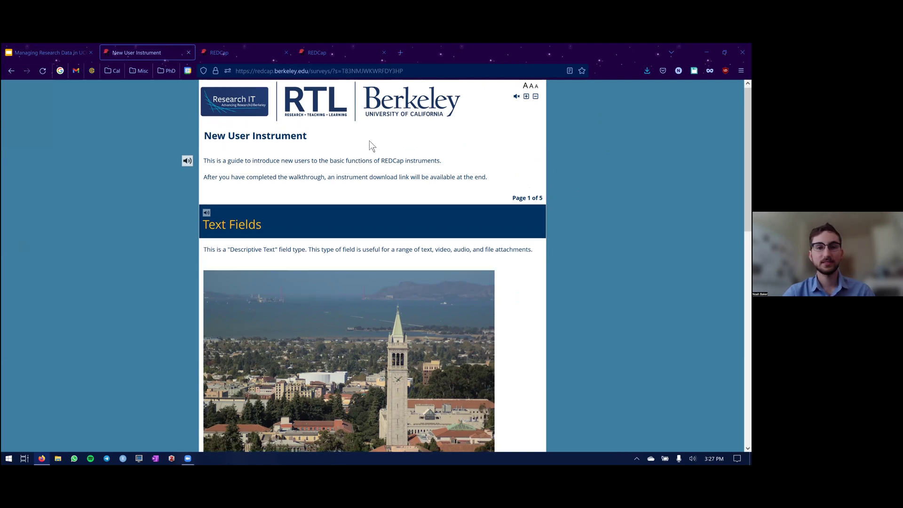
pyautogui.scroll(-3, 227, 148)
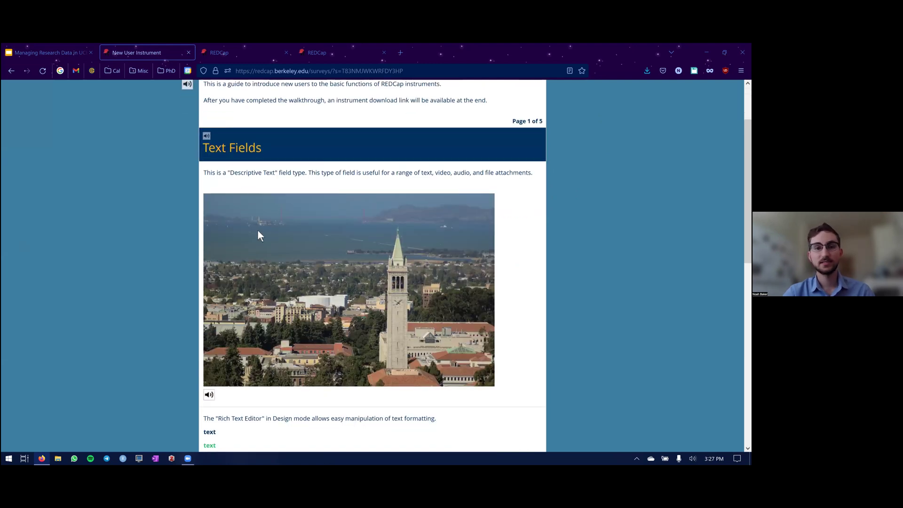
pyautogui.scroll(-3, 272, 224)
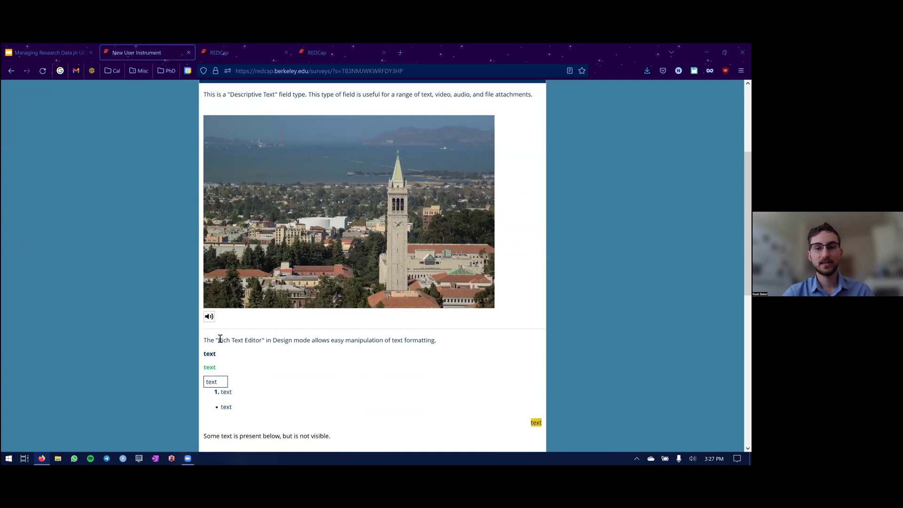
pyautogui.moveTo(206, 339); pyautogui.dragTo(242, 409)
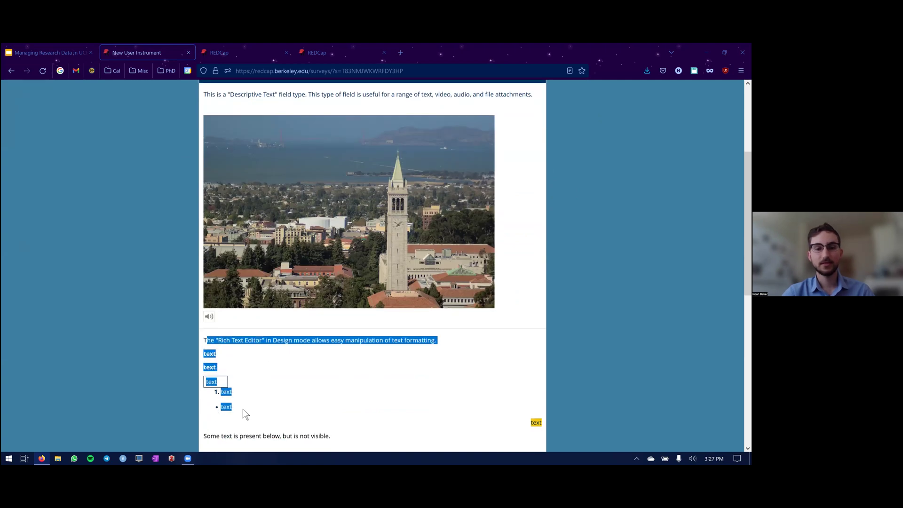
pyautogui.scroll(-3, 337, 365)
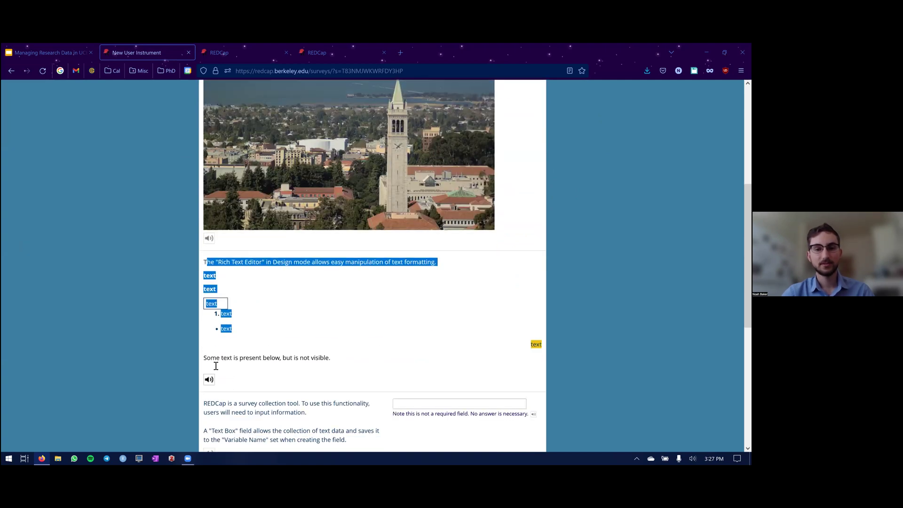
pyautogui.moveTo(204, 358); pyautogui.dragTo(303, 358)
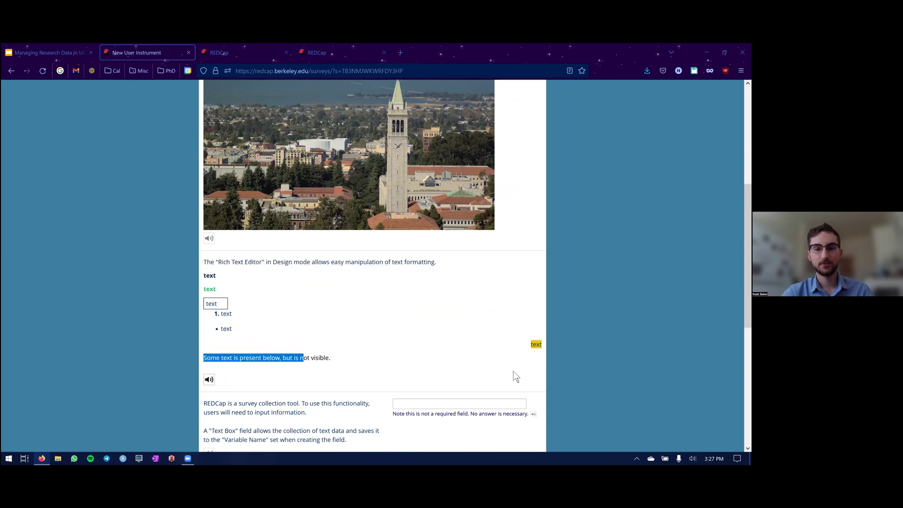
pyautogui.moveTo(513, 371); pyautogui.dragTo(521, 372)
pyautogui.click(348, 352)
pyautogui.scroll(2, 423, 298)
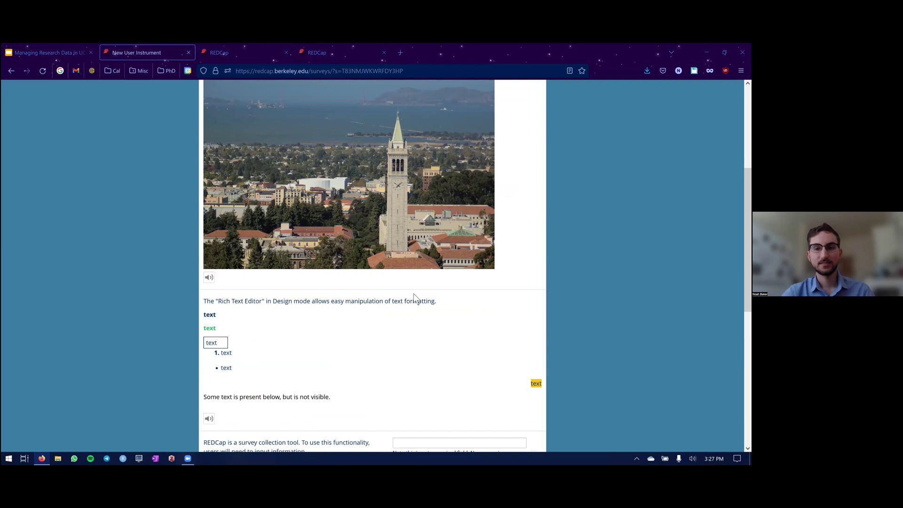
pyautogui.scroll(2, 456, 147)
pyautogui.scroll(1, 455, 147)
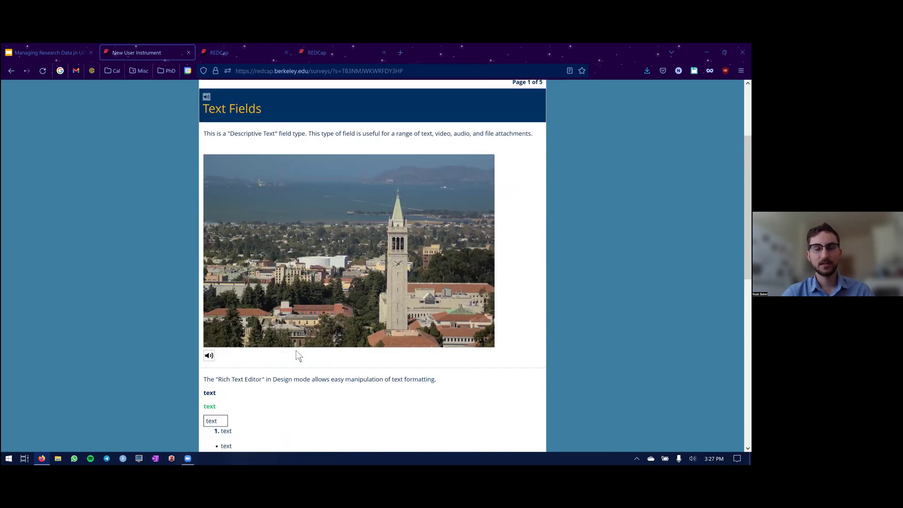
pyautogui.scroll(-5, 292, 331)
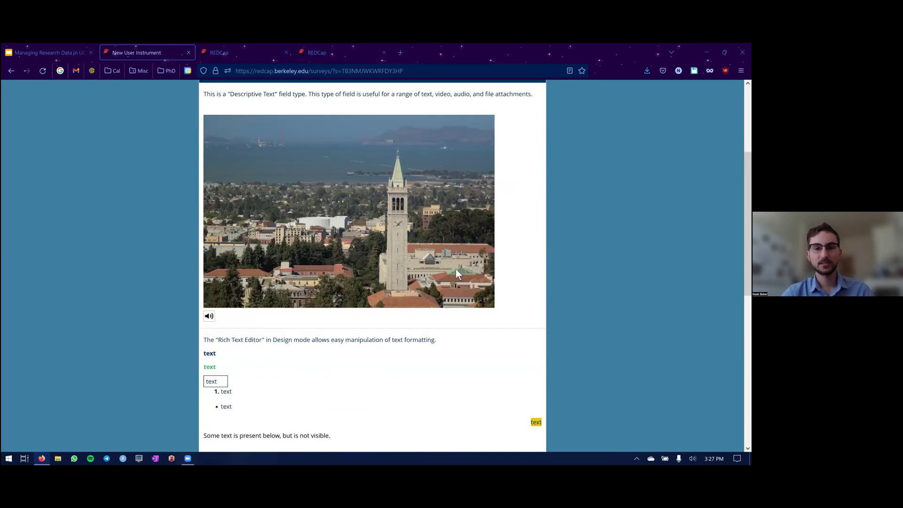
pyautogui.scroll(-2, 368, 235)
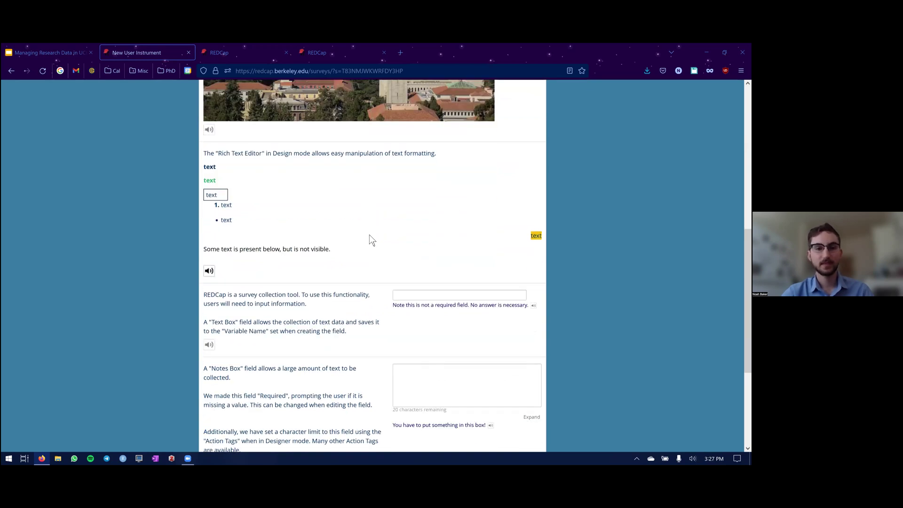
# Leave the optional text box empty and enter "a" in the required notes box
pyautogui.click(429, 250)
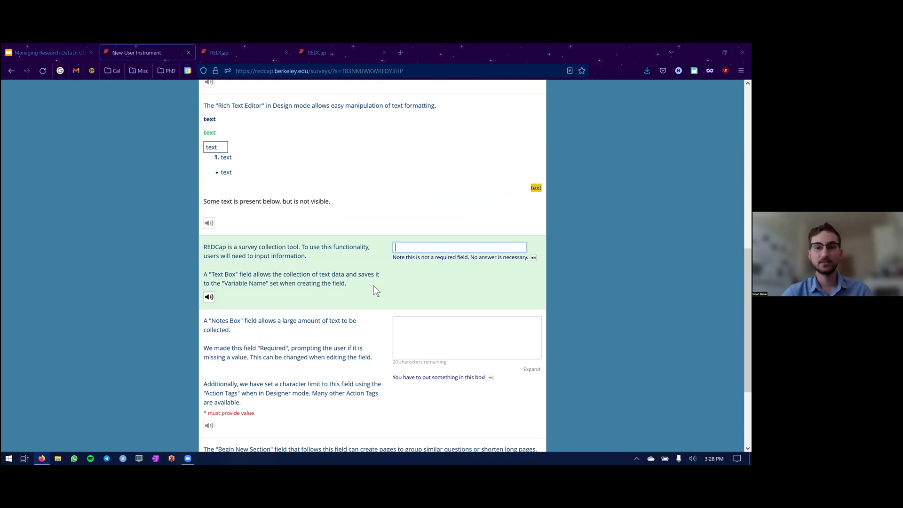
pyautogui.scroll(-1, 375, 283)
pyautogui.scroll(-2, 307, 278)
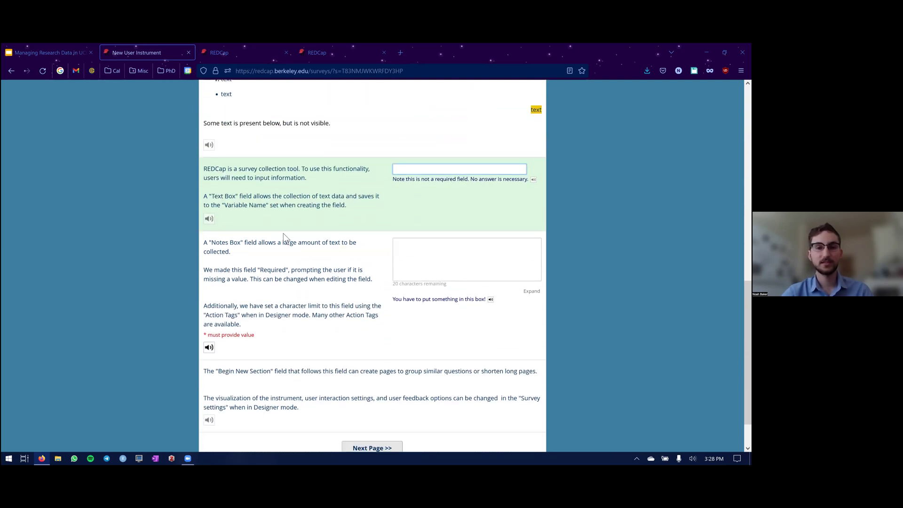
pyautogui.click(434, 247)
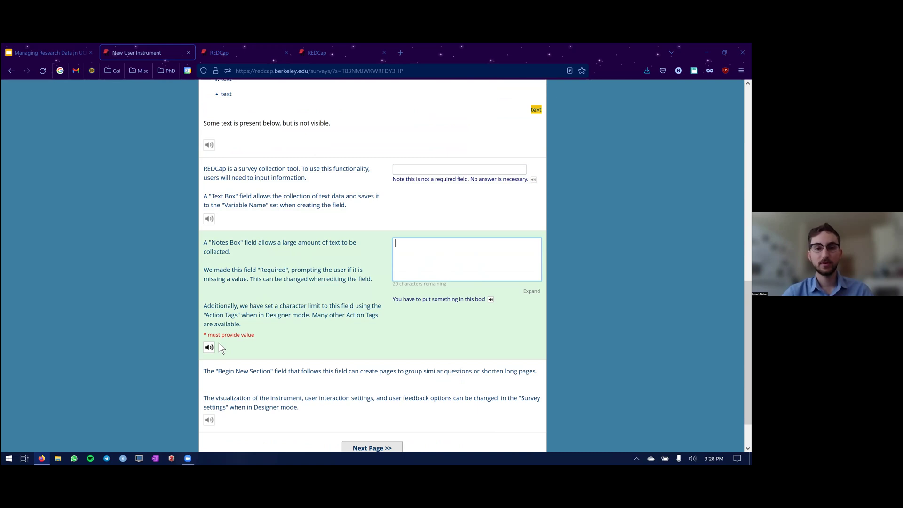
pyautogui.moveTo(208, 334); pyautogui.dragTo(255, 335)
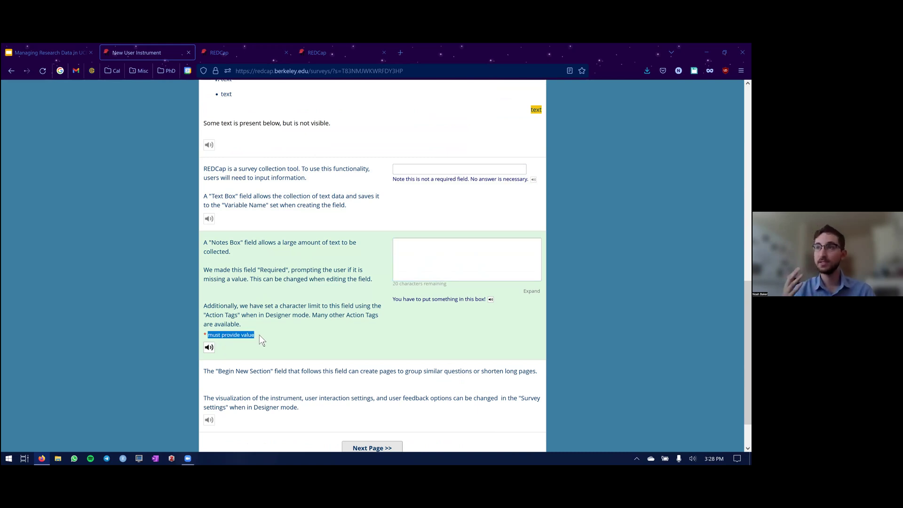
pyautogui.click(429, 251)
pyautogui.write('a')
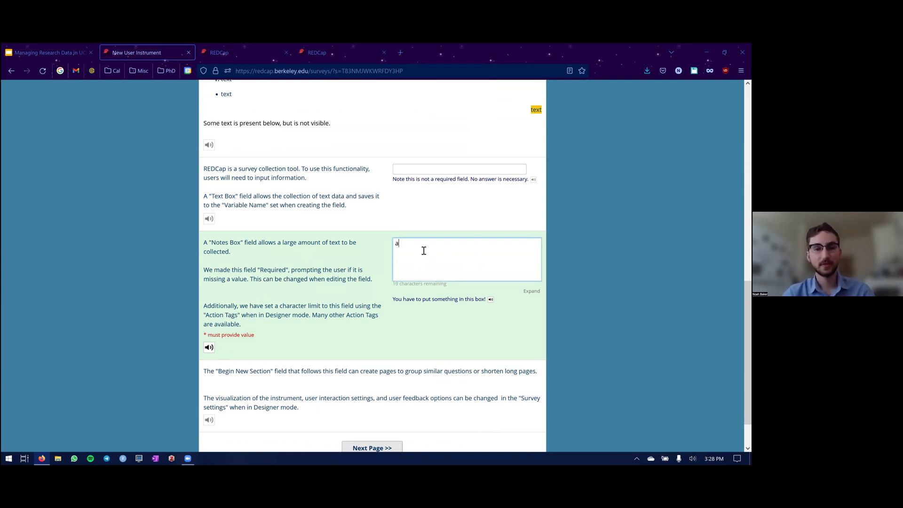
# Review the note about the "Begin New Section" field and advance the survey to page 2
pyautogui.scroll(-2, 294, 339)
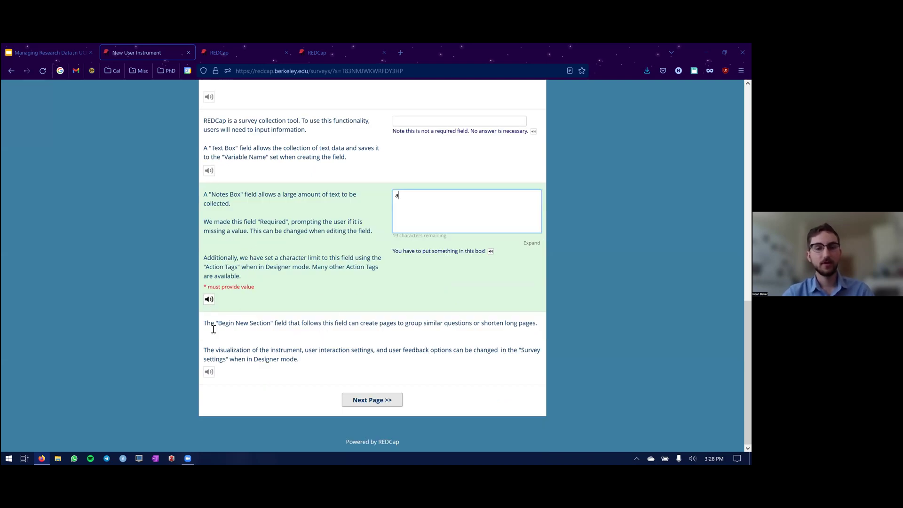
pyautogui.click(209, 300)
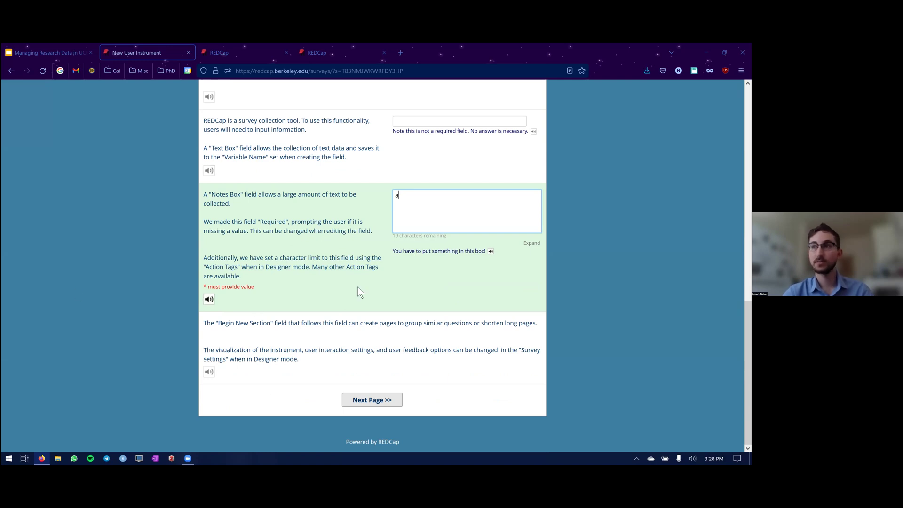
pyautogui.scroll(1, 376, 252)
pyautogui.scroll(-1, 379, 256)
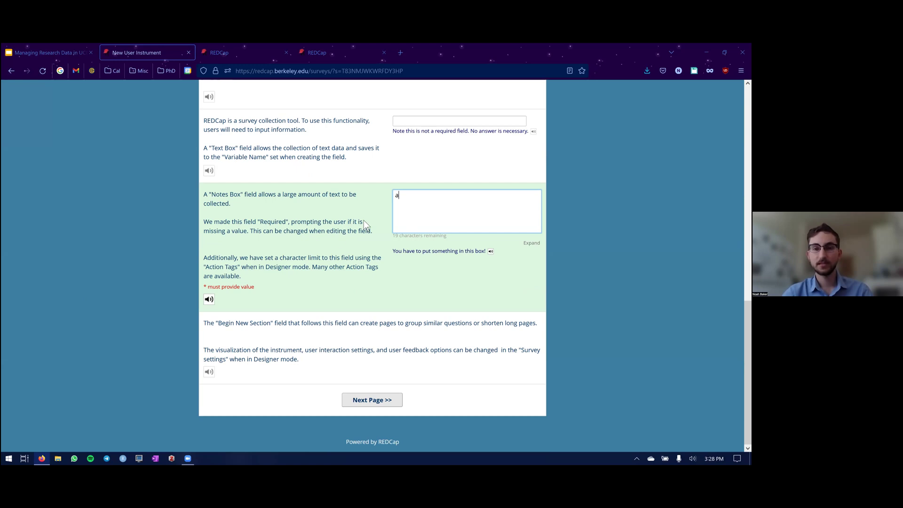
pyautogui.click(376, 404)
pyautogui.click(374, 402)
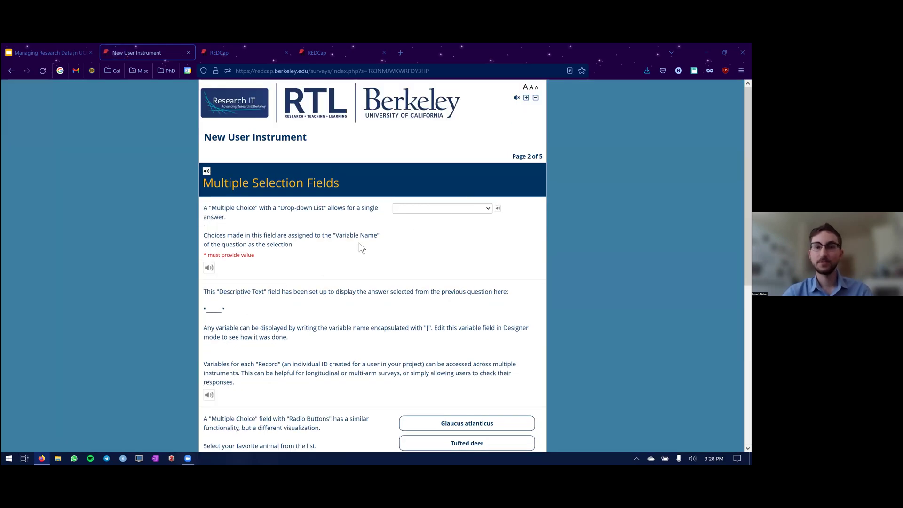
# Answer the drop-down question with "This is answer one", change it to "Any text can be written here", and check the answer echoed below
pyautogui.click(454, 210)
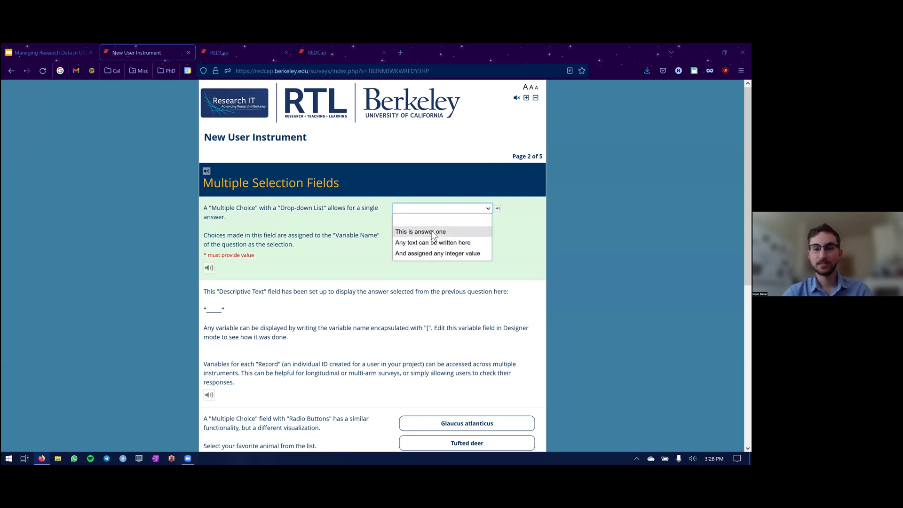
pyautogui.click(443, 232)
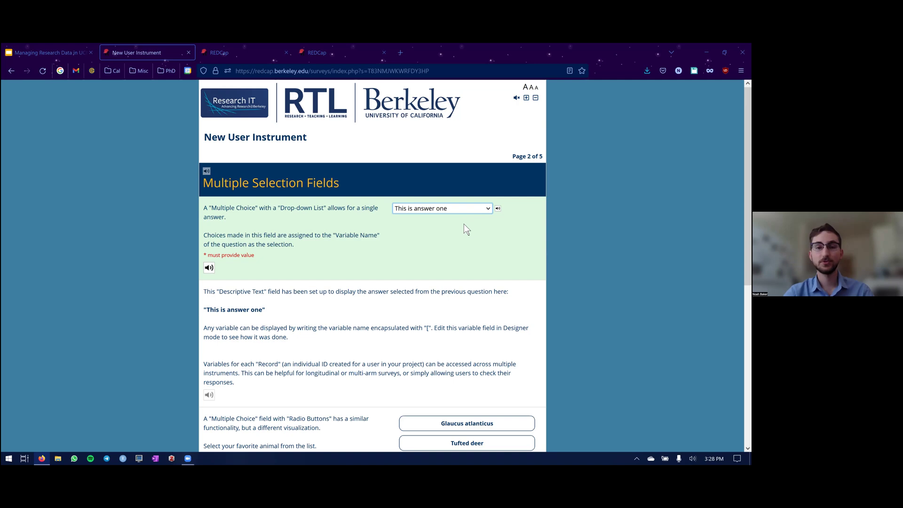
pyautogui.scroll(-3, 329, 198)
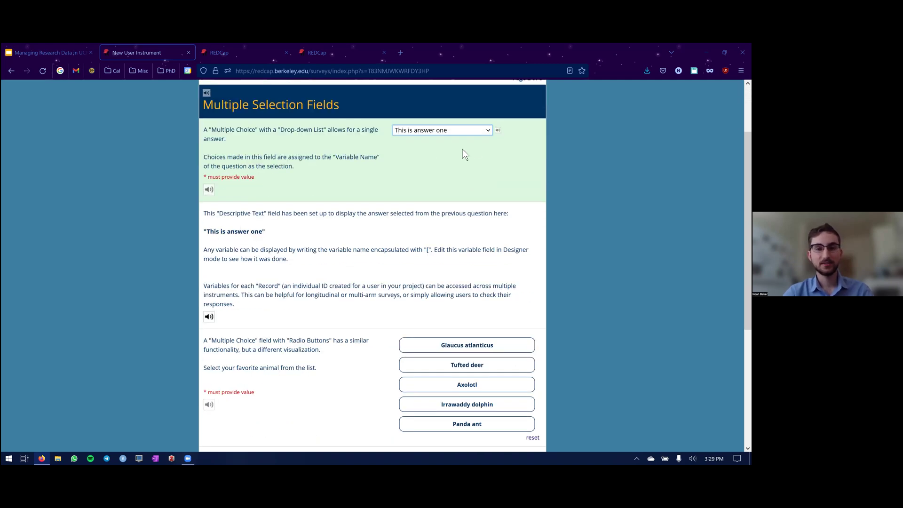
pyautogui.click(452, 132)
pyautogui.click(419, 164)
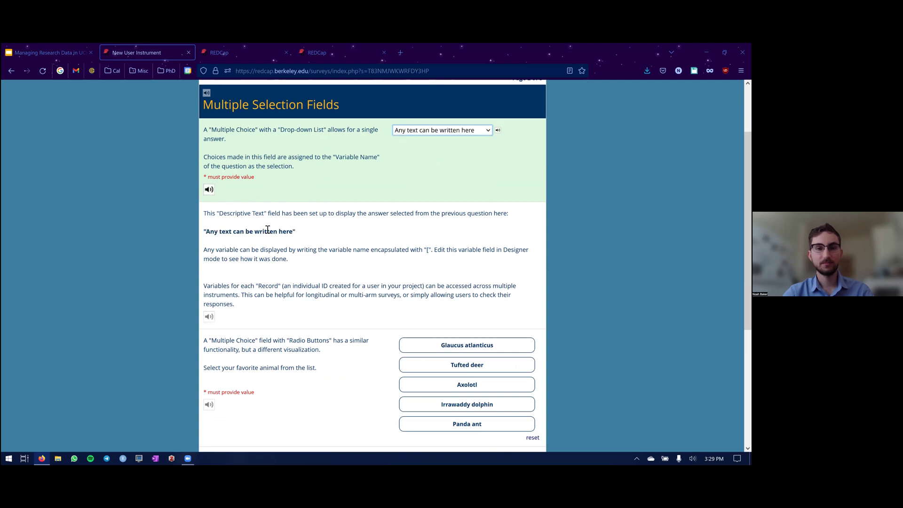
pyautogui.moveTo(214, 231); pyautogui.dragTo(286, 231)
pyautogui.click(297, 232)
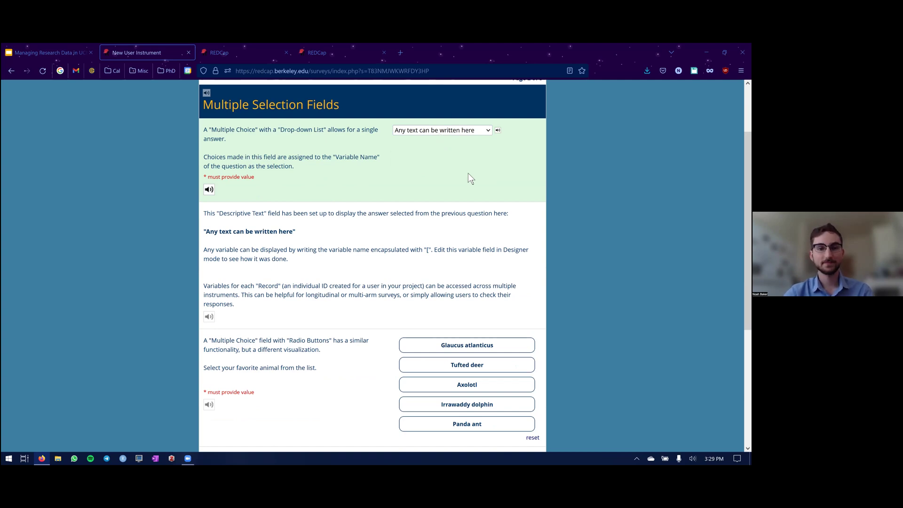
# Try Glaucus atlanticus, Tufted deer and Irrawaddy dolphin in the favorite animal question to compare their images, and settle on Axolotl
pyautogui.scroll(-3, 467, 178)
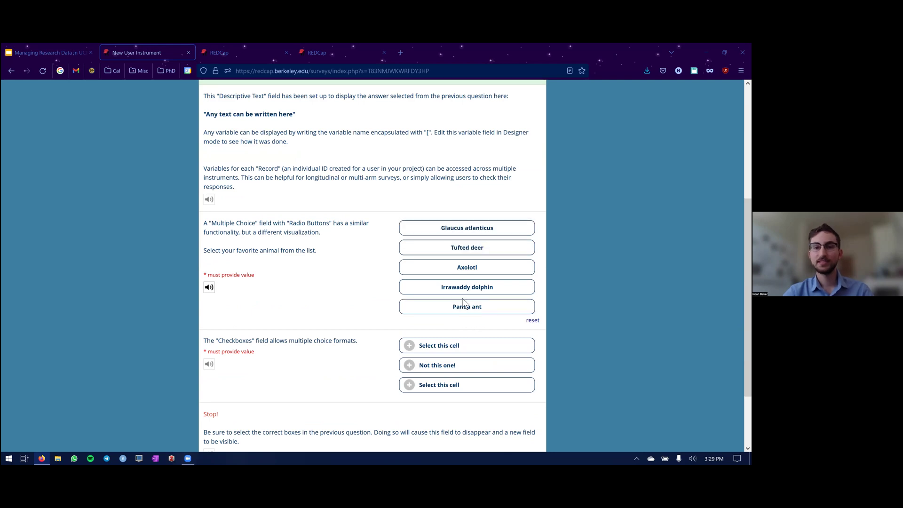
pyautogui.scroll(3, 321, 155)
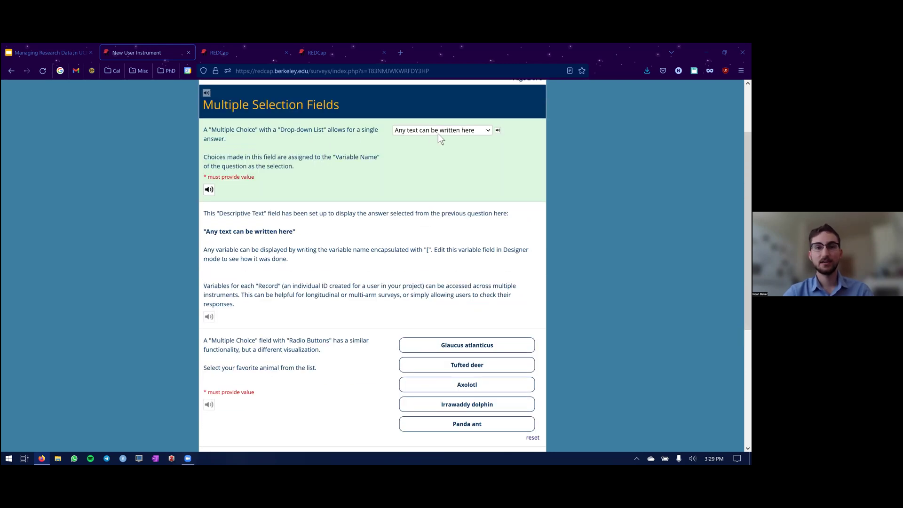
pyautogui.scroll(-3, 376, 298)
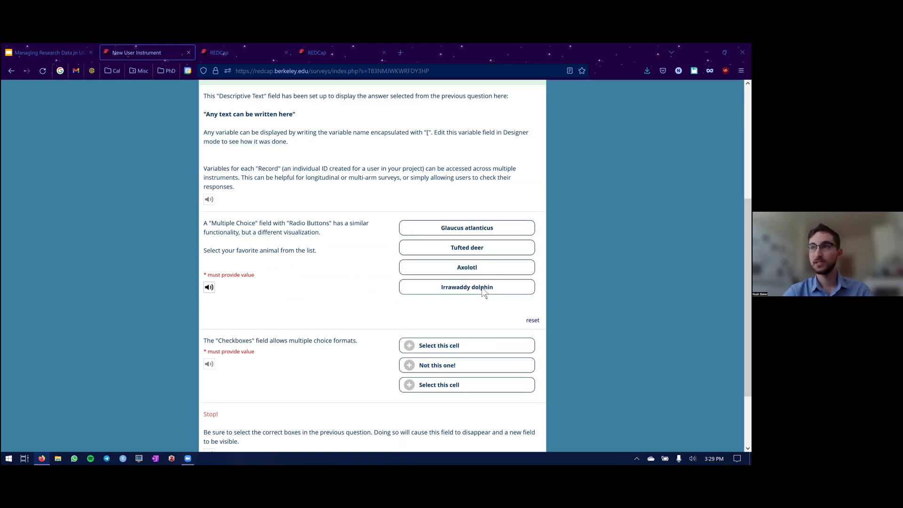
pyautogui.click(472, 246)
pyautogui.click(470, 234)
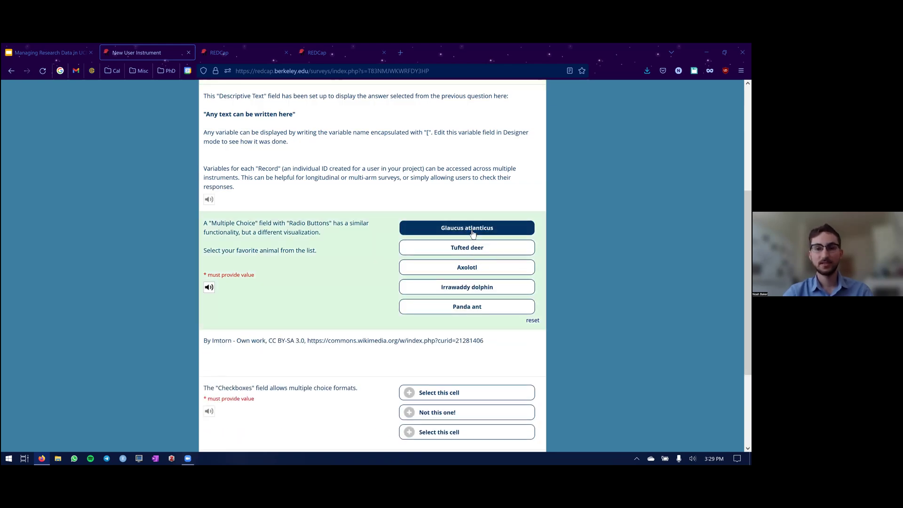
pyautogui.scroll(-3, 427, 189)
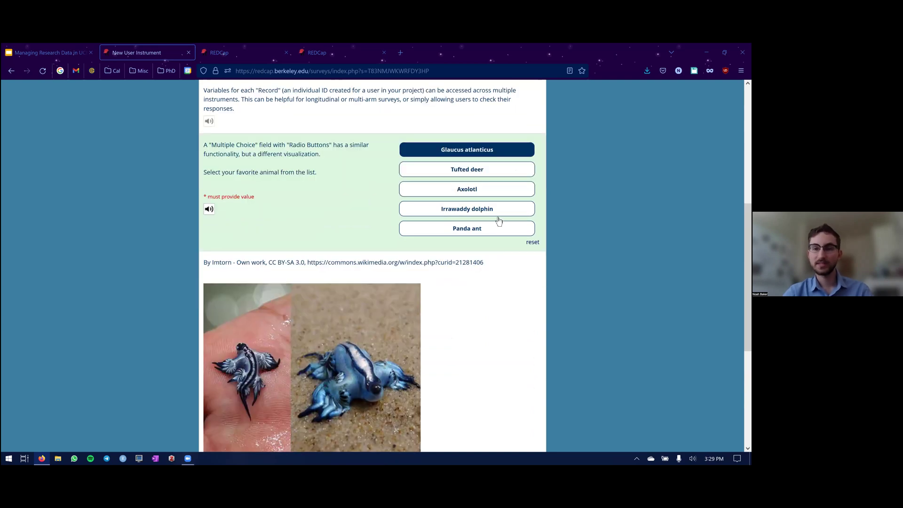
pyautogui.click(471, 176)
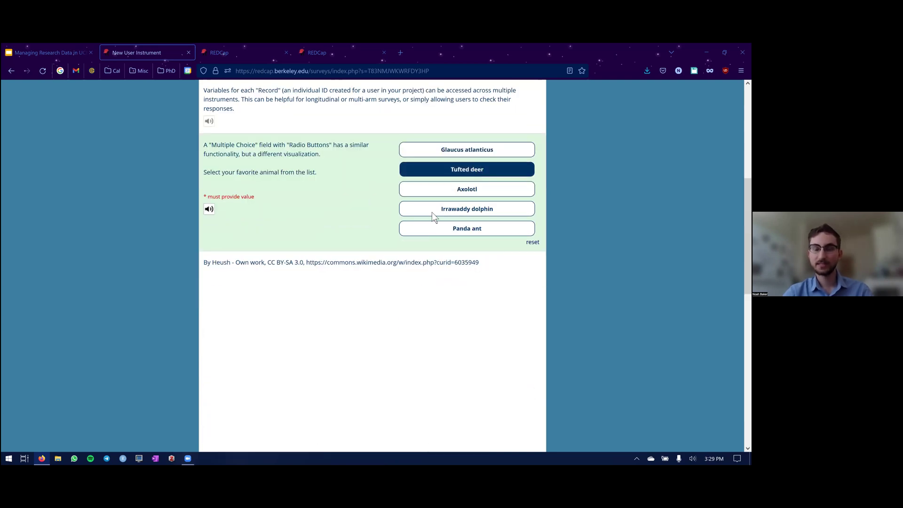
pyautogui.click(479, 190)
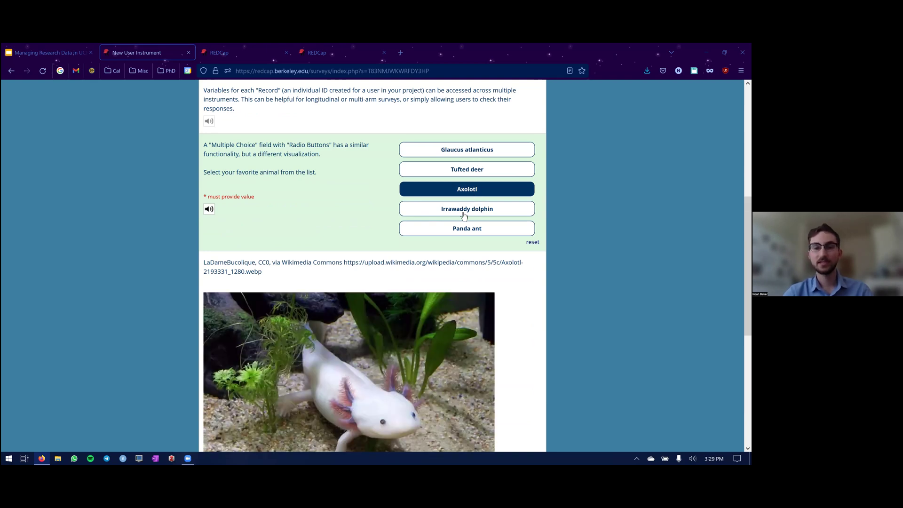
pyautogui.click(463, 214)
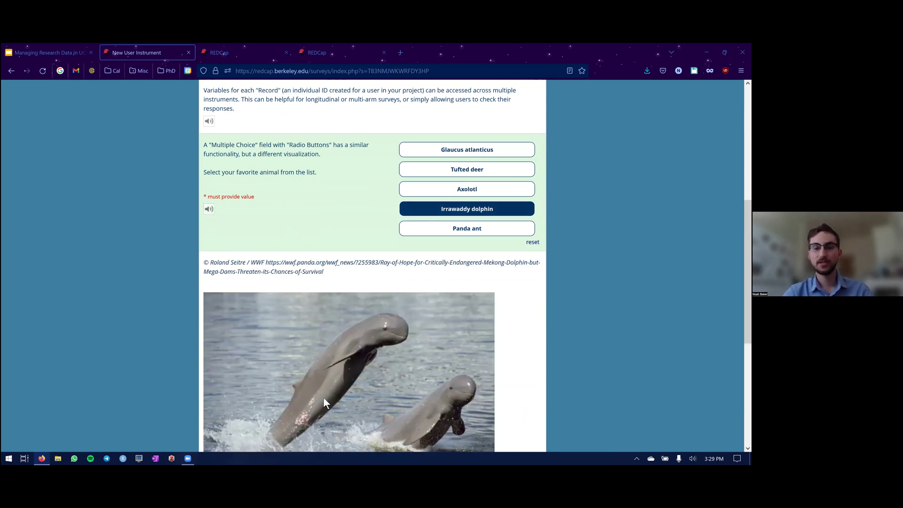
pyautogui.click(463, 189)
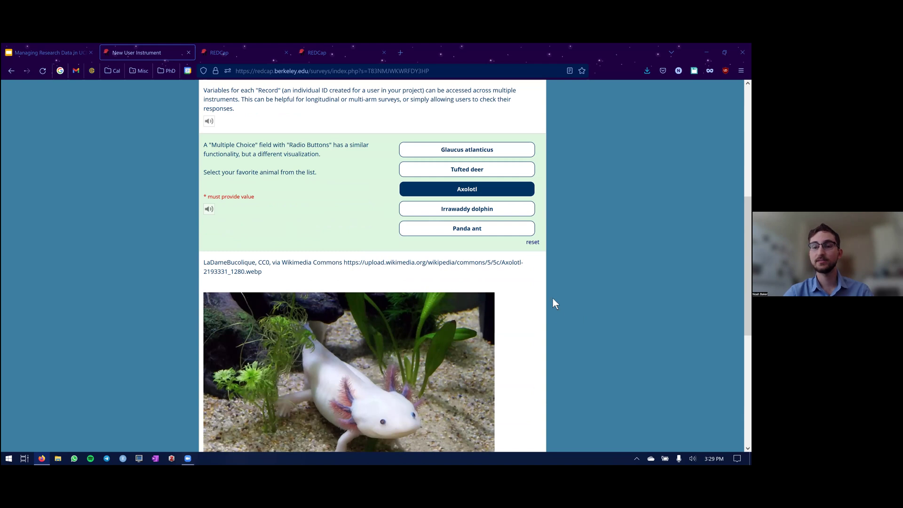
# Compare the favorite animal choice with its image and change the answer to Glaucus atlanticus
pyautogui.scroll(-2, 524, 277)
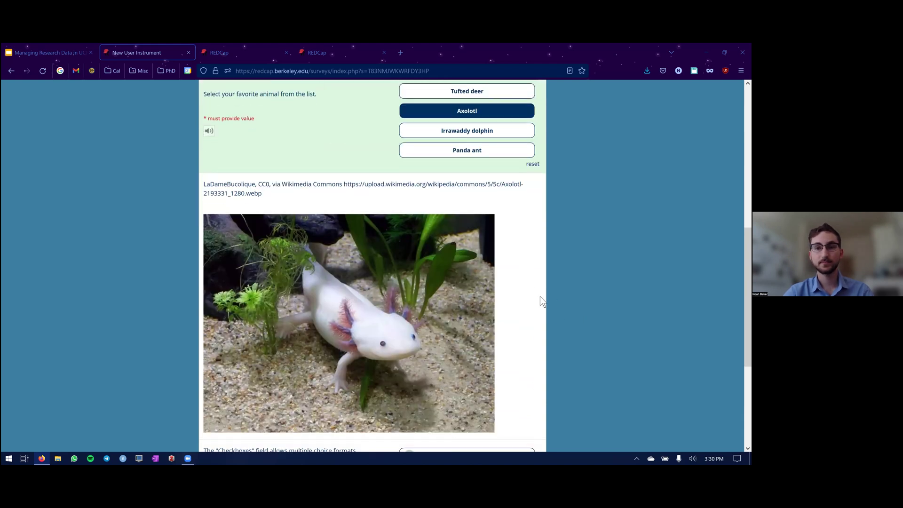
pyautogui.scroll(2, 447, 234)
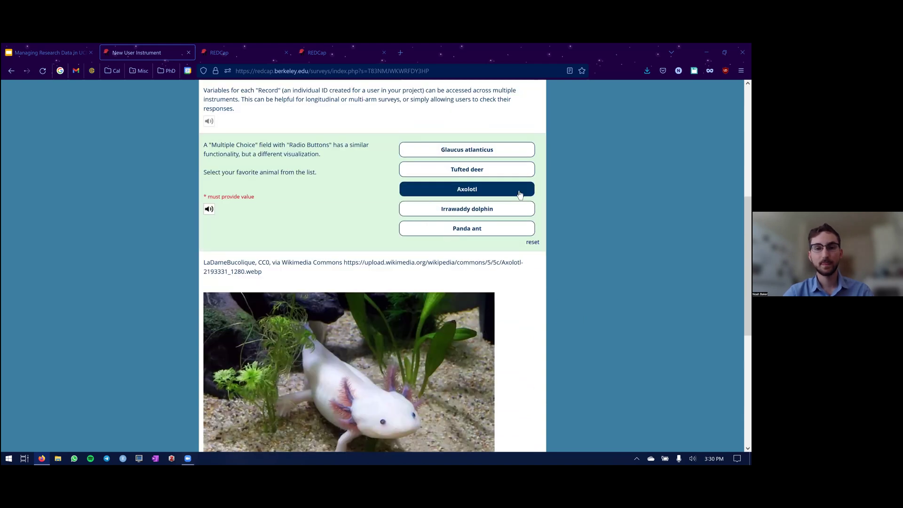
pyautogui.click(480, 149)
pyautogui.scroll(-8, 437, 270)
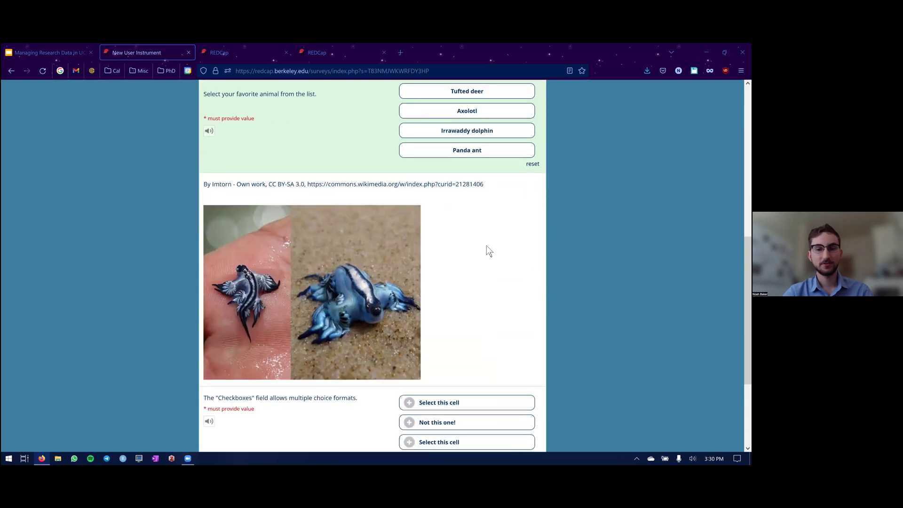
# In the checkboxes question, try "Not this one!", clear it, and keep both "Select this cell" options selected
pyautogui.scroll(-1, 423, 227)
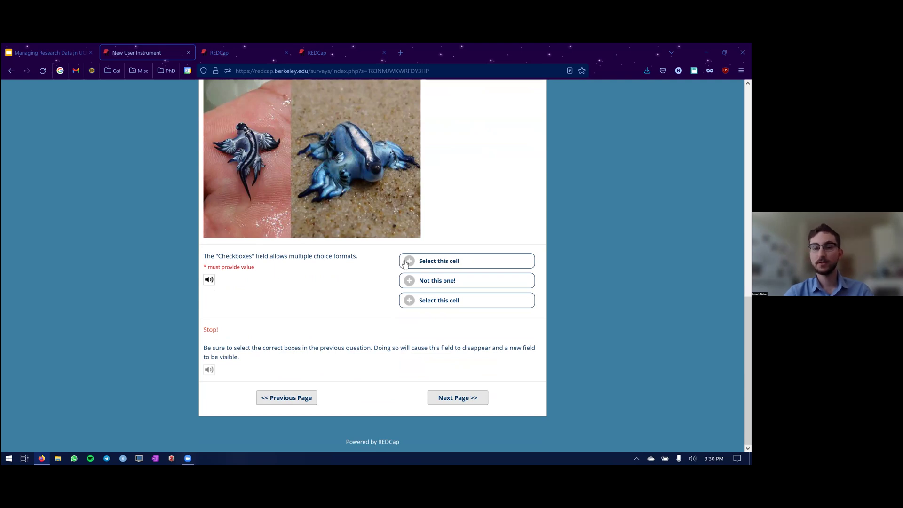
pyautogui.click(452, 286)
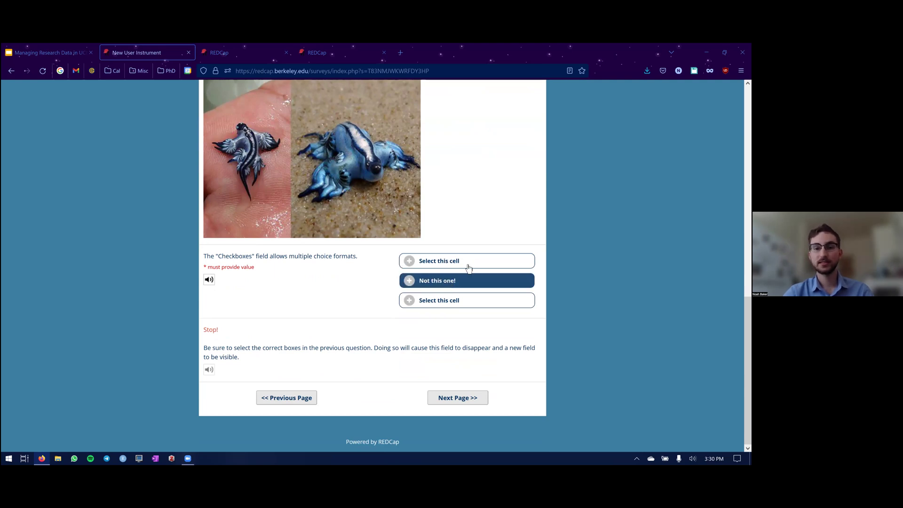
pyautogui.click(476, 262)
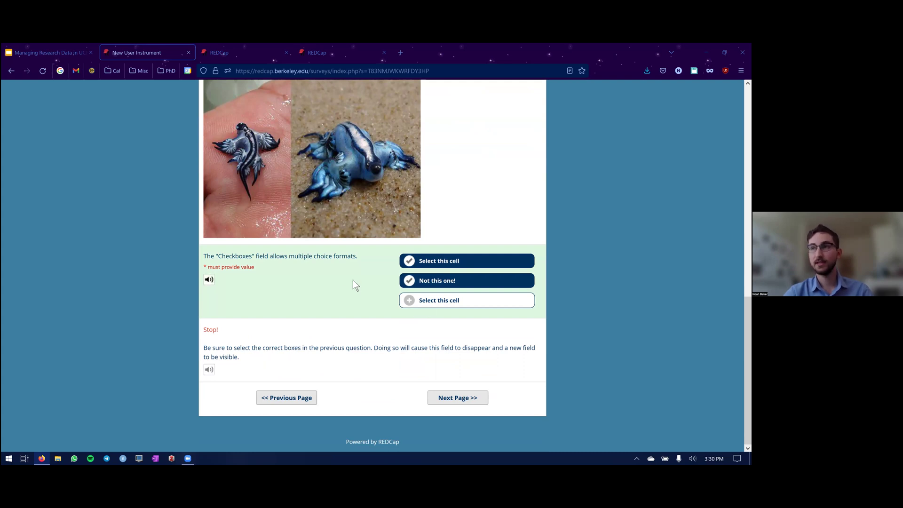
pyautogui.click(438, 281)
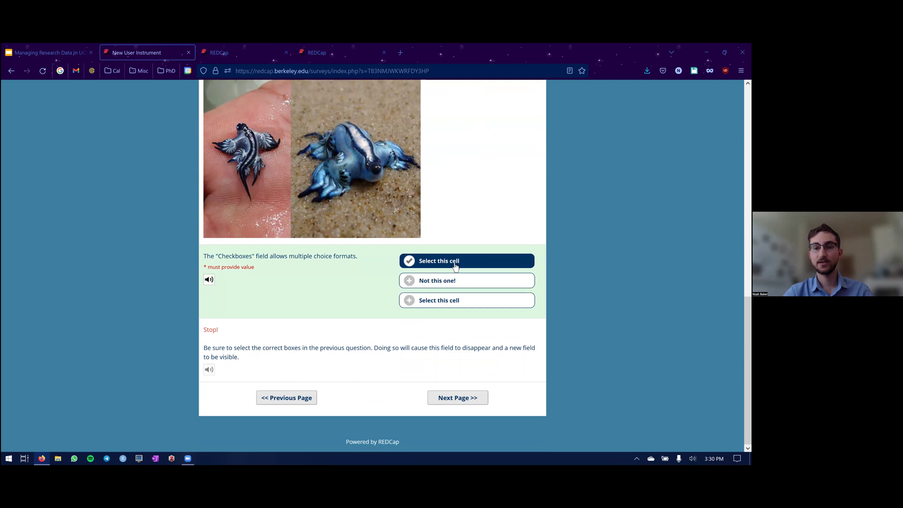
pyautogui.click(441, 301)
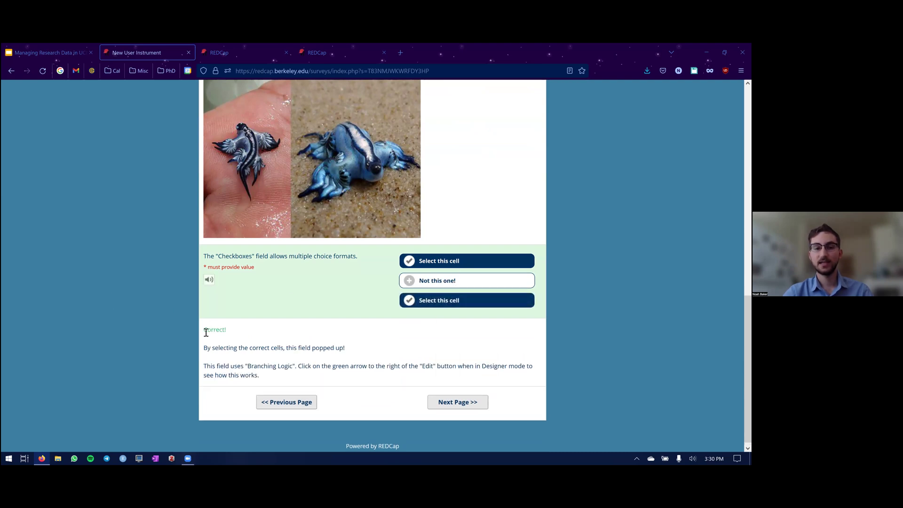
# Highlight the branching logic message below the checkboxes and advance the survey to page 3
pyautogui.doubleClick(228, 331)
pyautogui.click(234, 334)
pyautogui.doubleClick(239, 329)
pyautogui.click(251, 331)
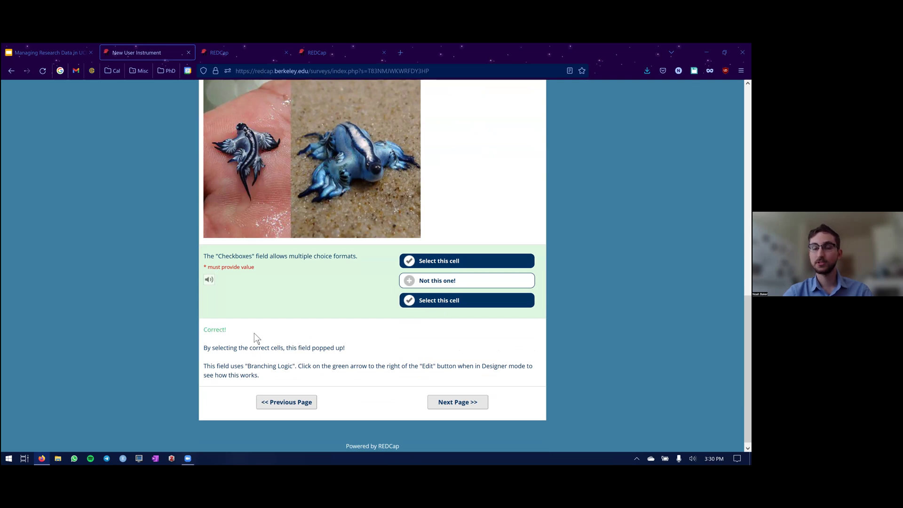
pyautogui.moveTo(204, 329); pyautogui.dragTo(258, 348)
pyautogui.click(268, 334)
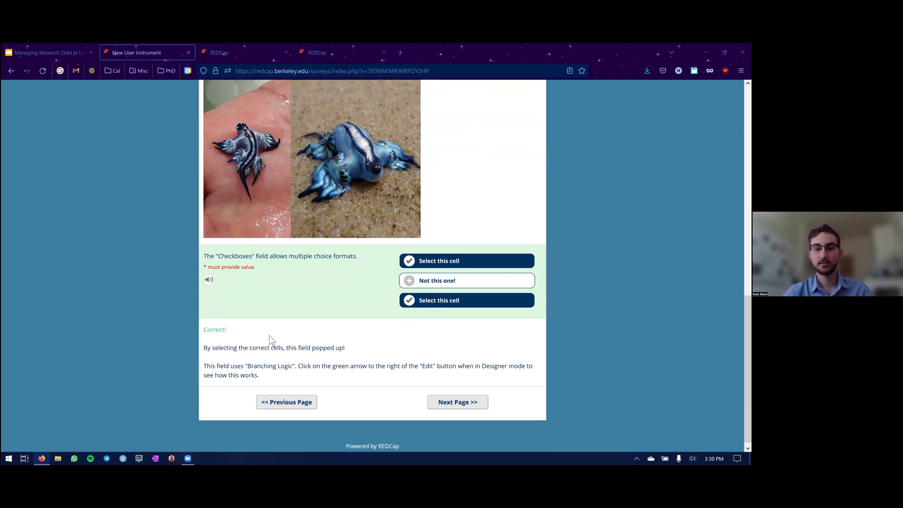
pyautogui.click(459, 408)
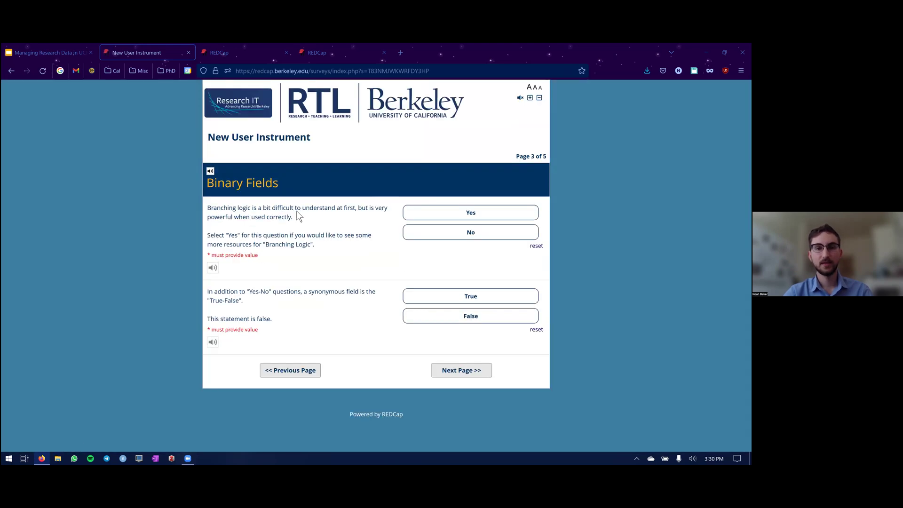
# Answer "Yes" to the question offering more resources for branching logic
pyautogui.click(453, 211)
pyautogui.click(462, 212)
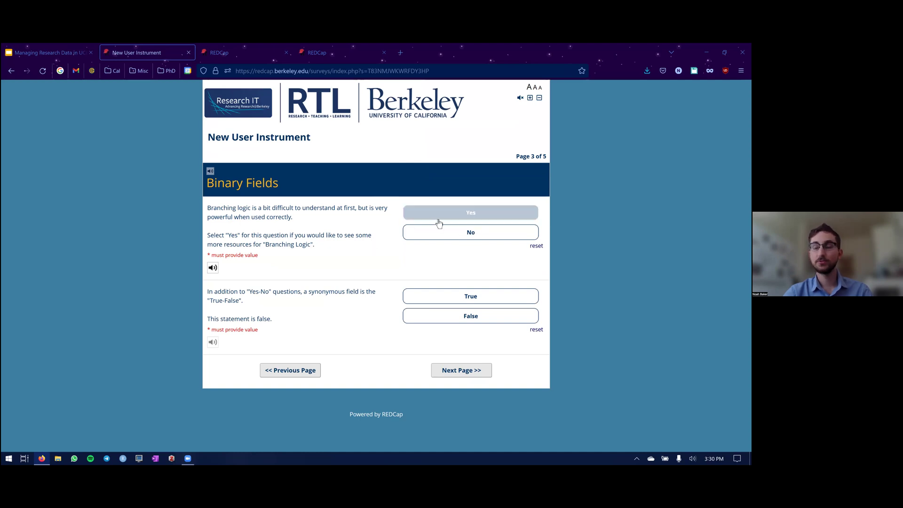
pyautogui.click(464, 232)
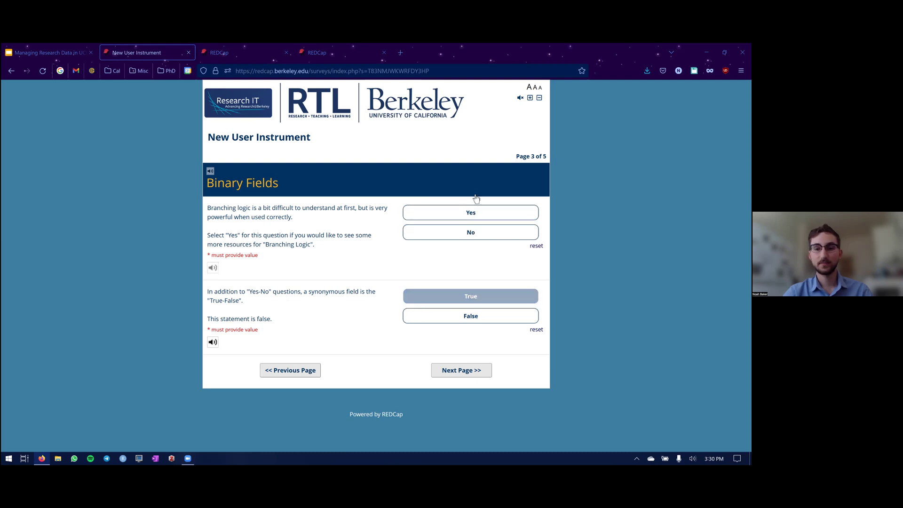
pyautogui.click(470, 213)
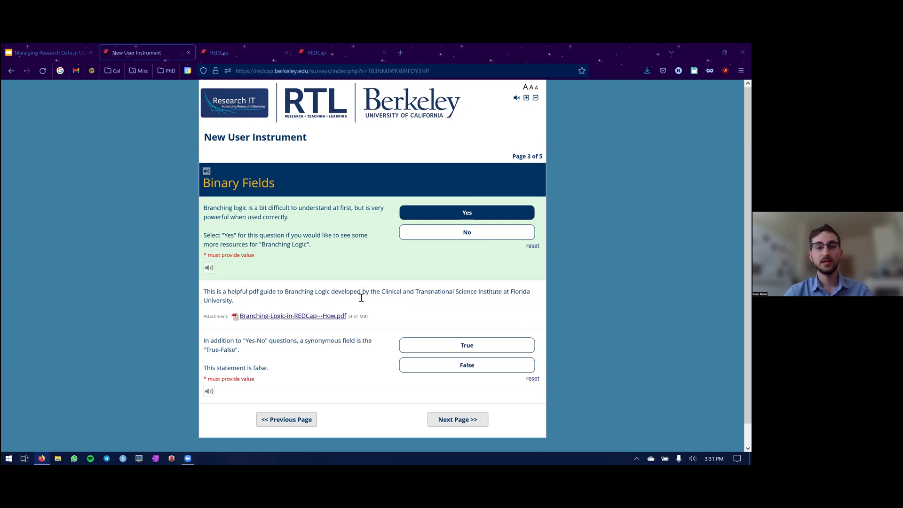
# Answer "True" to the "This statement is false" question and advance the survey to page 4
pyautogui.scroll(-1, 266, 297)
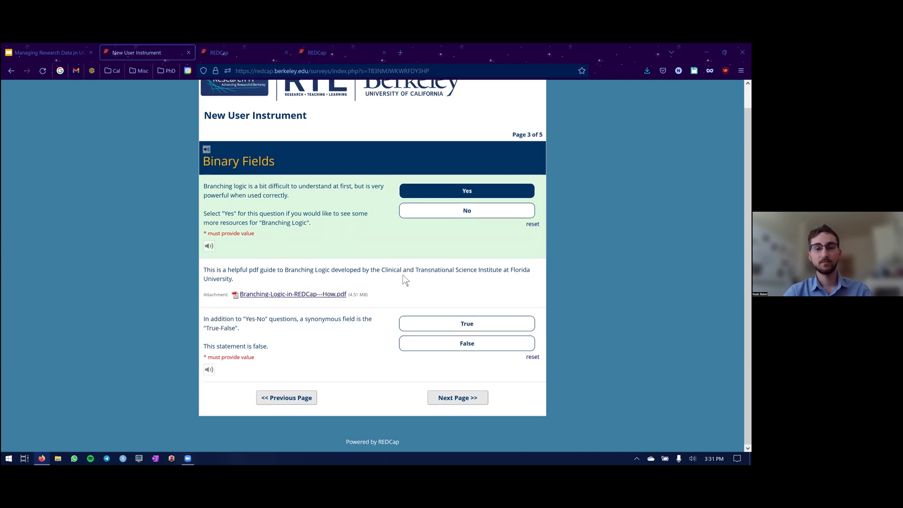
pyautogui.click(453, 324)
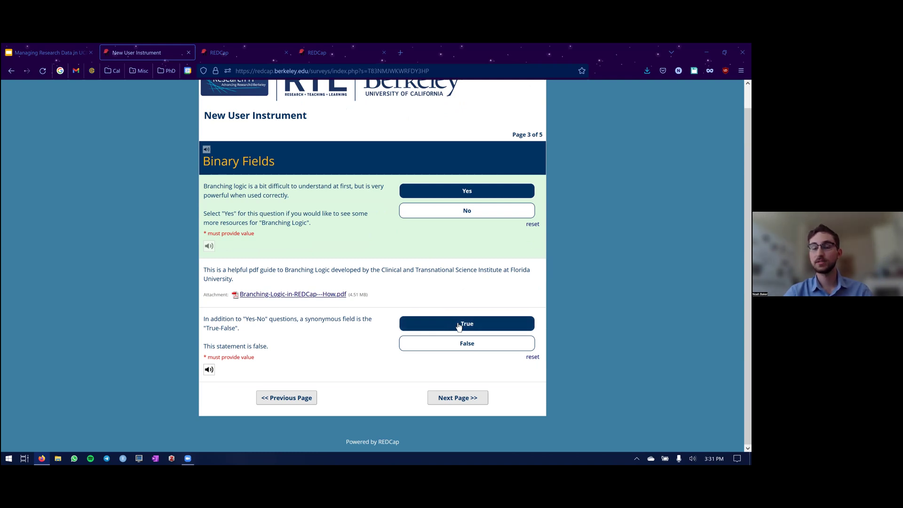
pyautogui.click(459, 326)
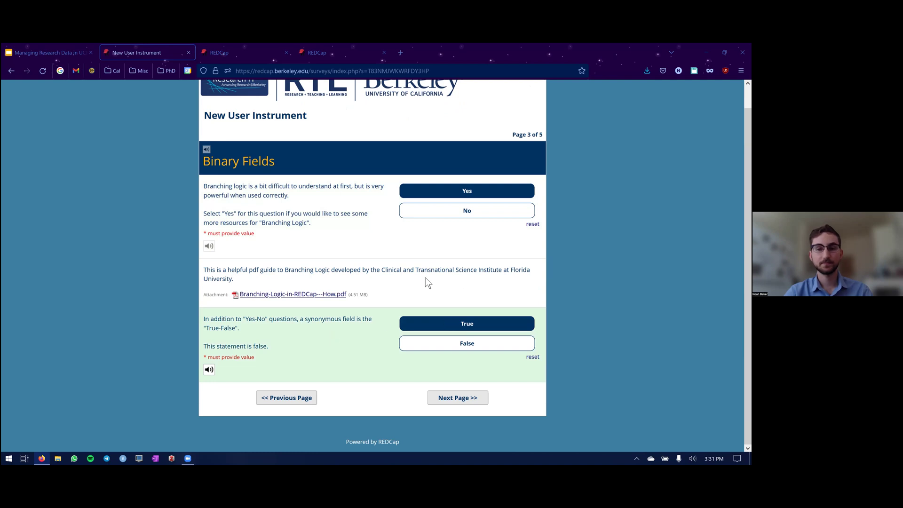
pyautogui.click(449, 398)
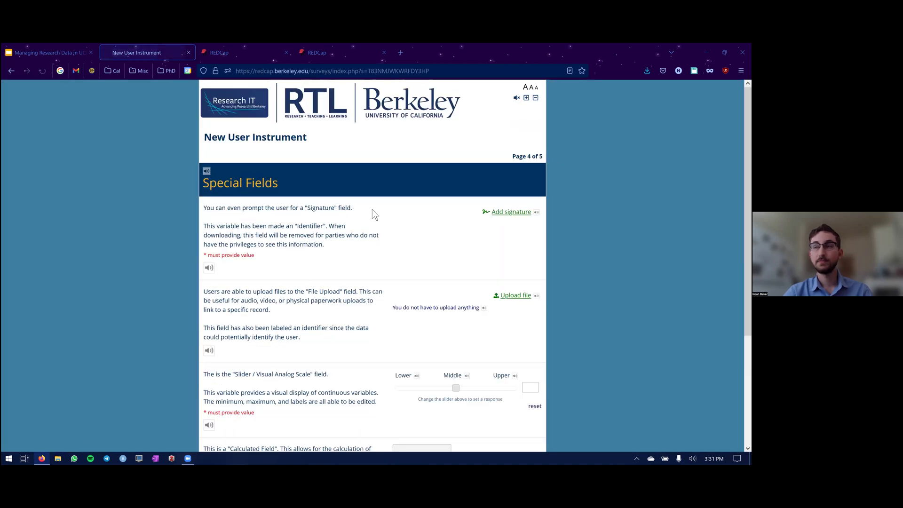
# Add a signature drawn as a roughly horizontal line to the signature field and save it
pyautogui.click(511, 212)
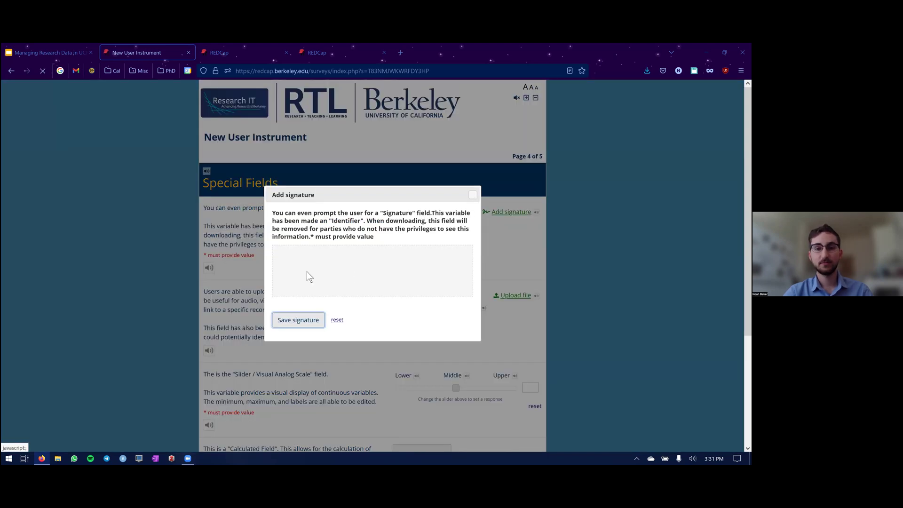
pyautogui.moveTo(306, 269); pyautogui.dragTo(420, 266)
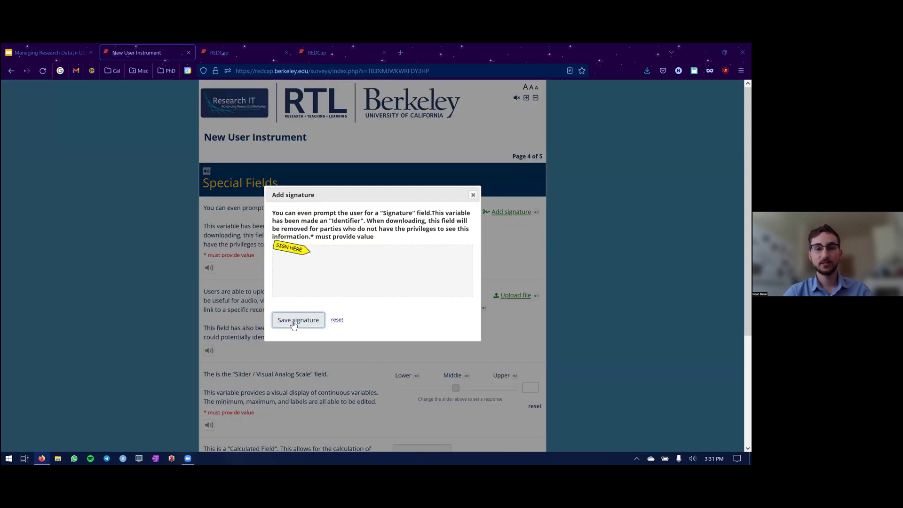
pyautogui.press('Return')
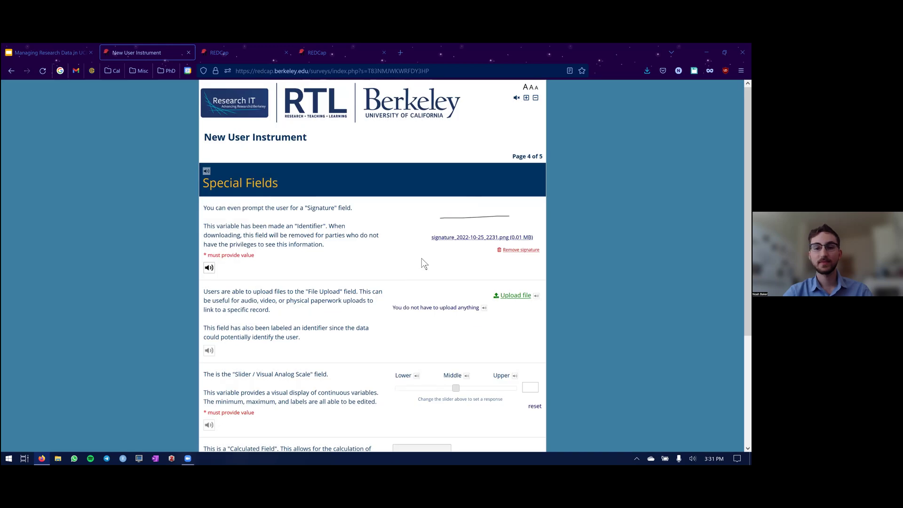
# Try the optional file upload field without attaching a file
pyautogui.scroll(-1, 520, 262)
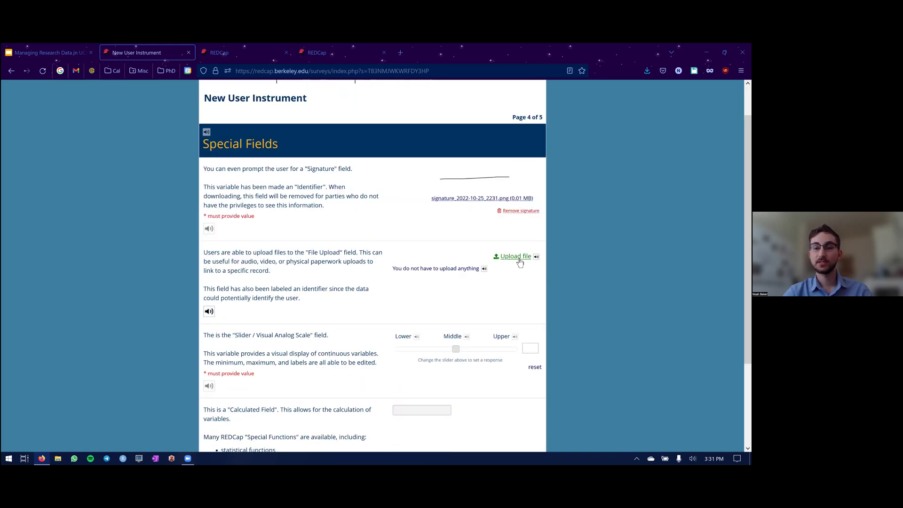
pyautogui.click(520, 262)
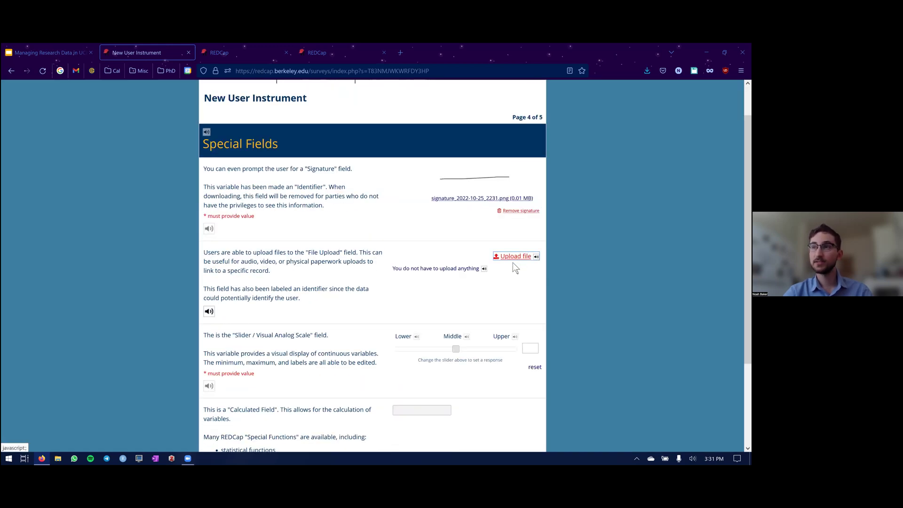
pyautogui.click(510, 273)
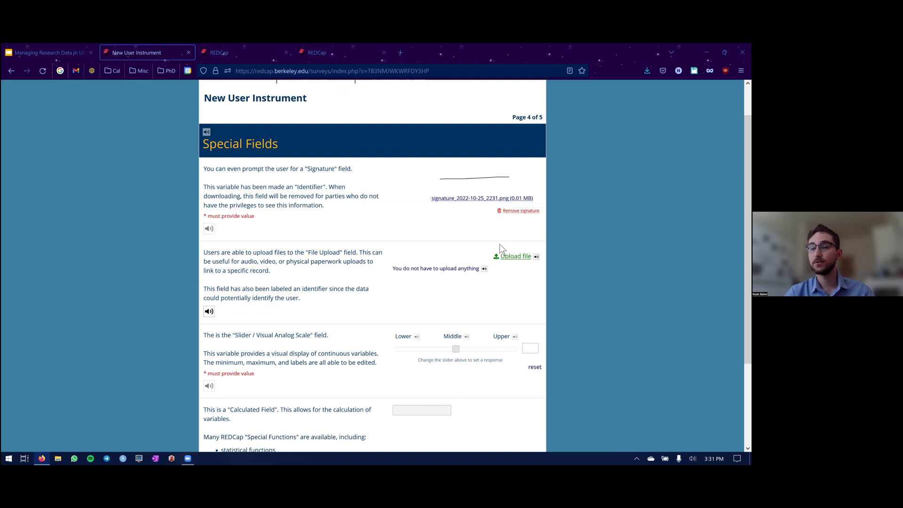
# Activate the visual analog scale at its middle position and move the slider up to 38
pyautogui.scroll(-3, 515, 255)
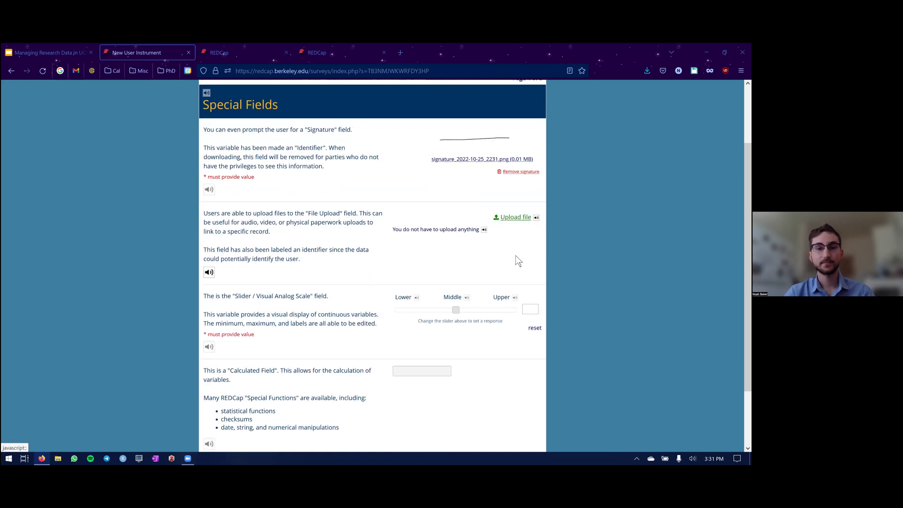
pyautogui.click(456, 235)
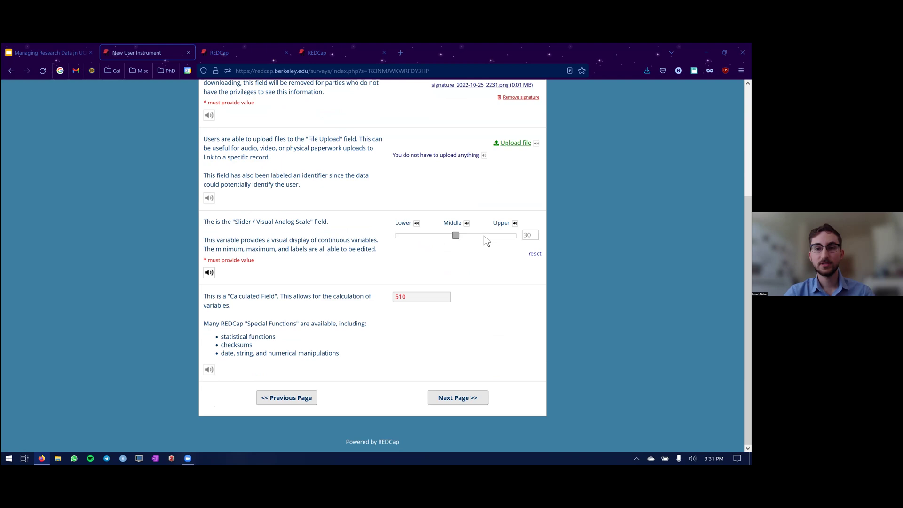
pyautogui.moveTo(465, 238); pyautogui.dragTo(497, 240)
# Examine the number beside the slider and the value in the calculated field below it
pyautogui.click(529, 235)
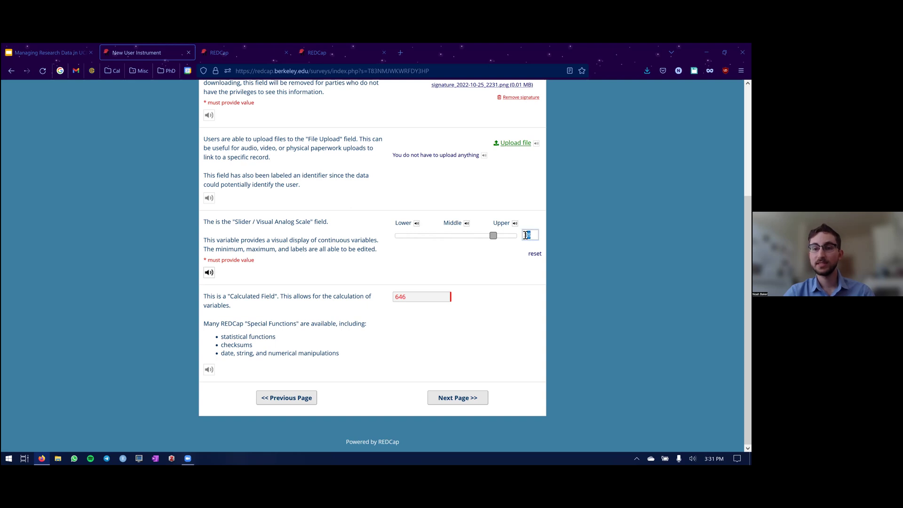
pyautogui.doubleClick(531, 235)
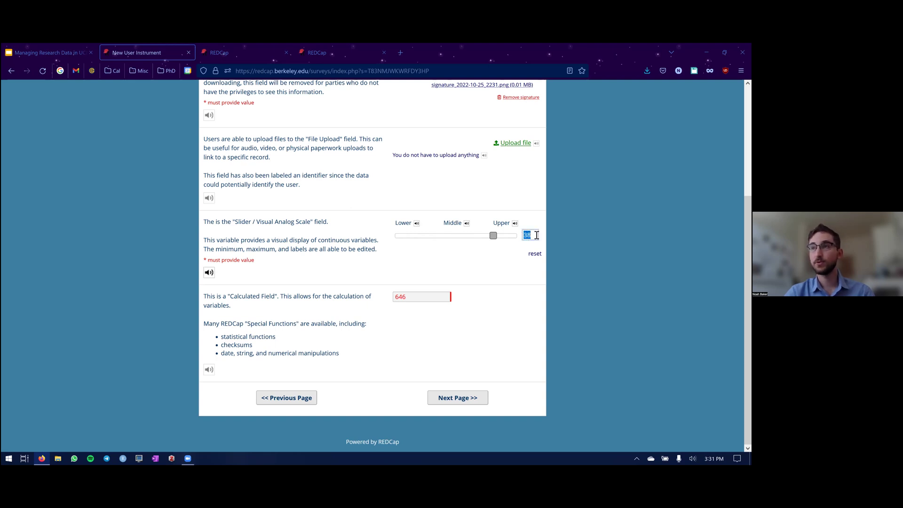
pyautogui.click(538, 235)
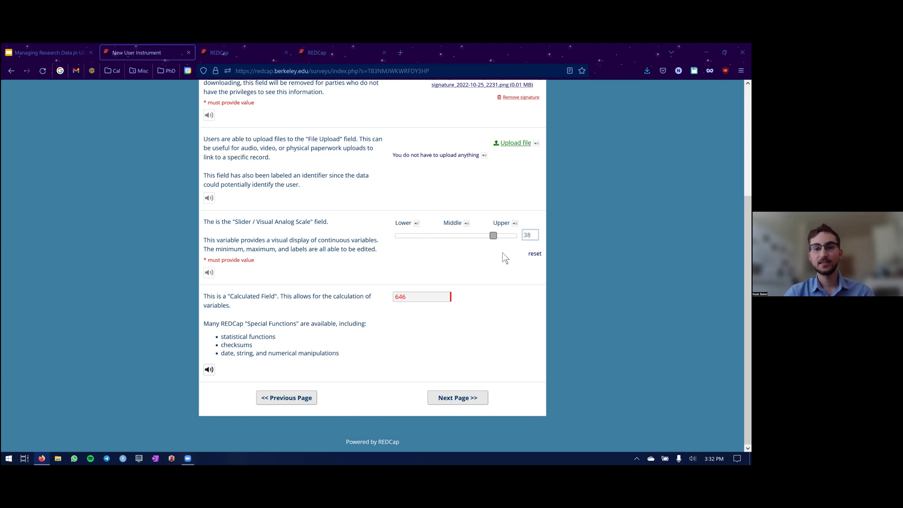
pyautogui.moveTo(521, 235); pyautogui.dragTo(541, 240)
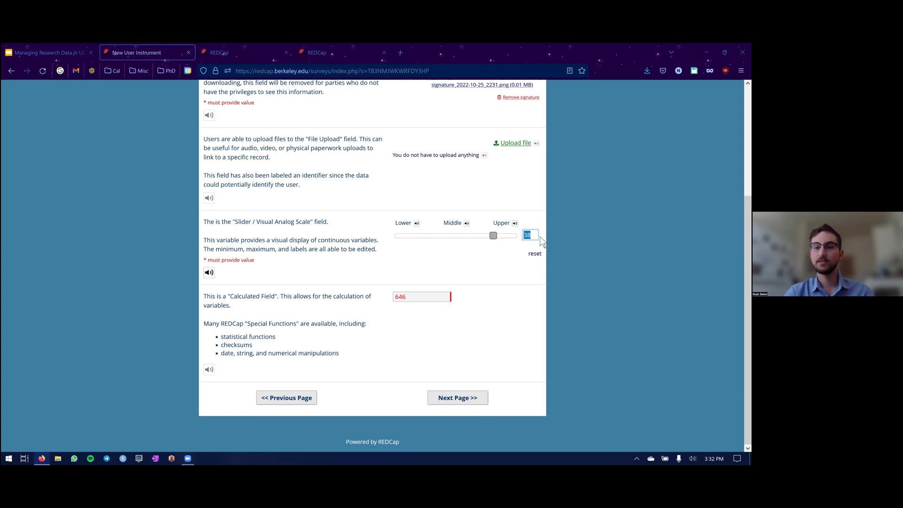
pyautogui.click(540, 236)
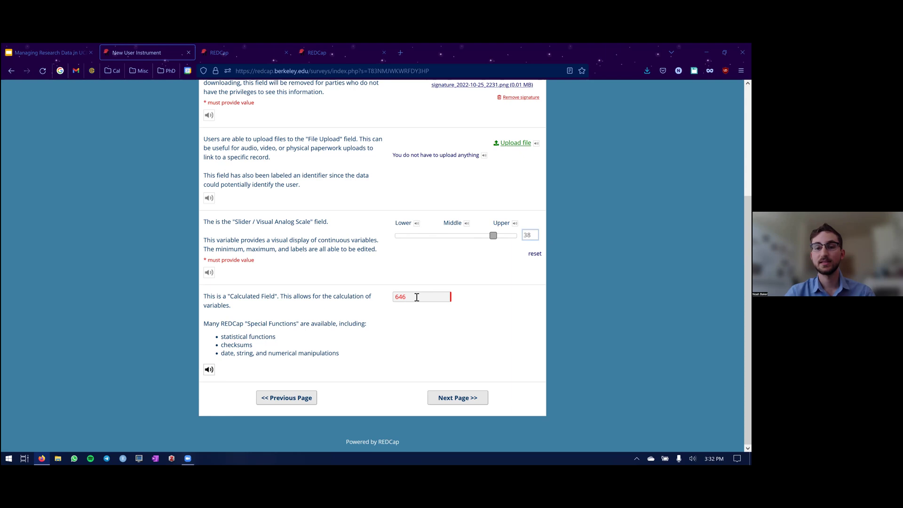
pyautogui.moveTo(416, 295); pyautogui.dragTo(391, 295)
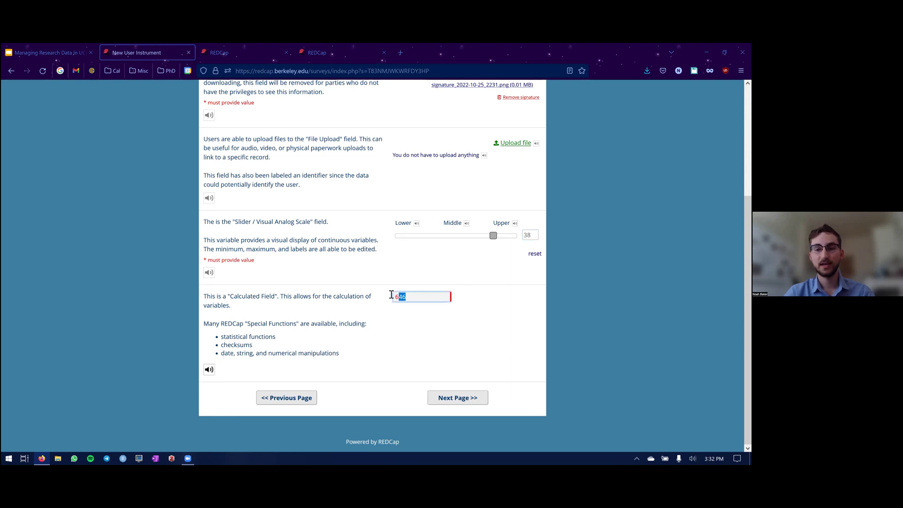
pyautogui.click(486, 292)
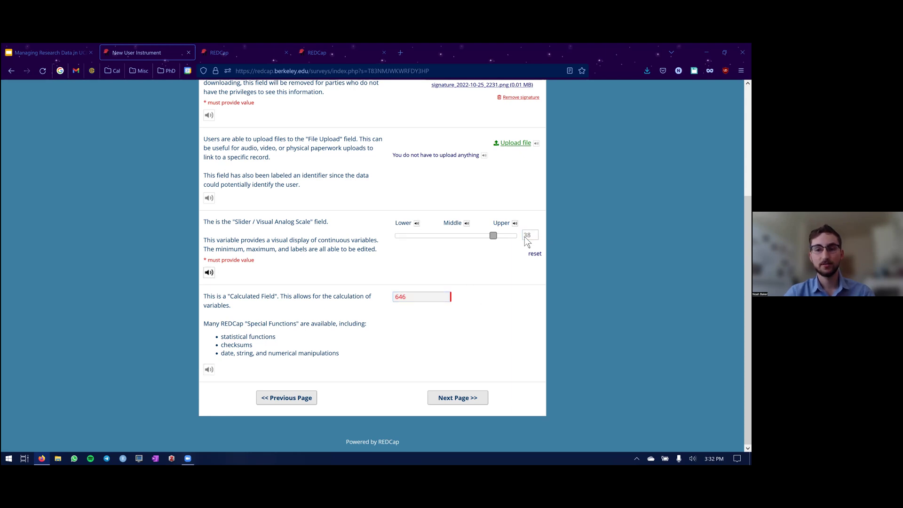
# Advance the survey to the Download the Instrument page and switch to the "Managing Research Data in UCB REDCap" presentation in Google Slides
pyautogui.click(455, 399)
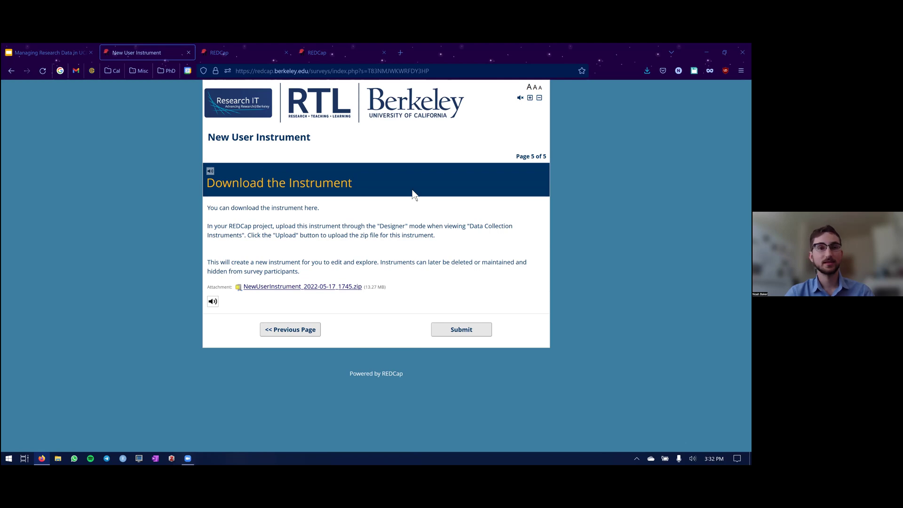
pyautogui.click(55, 49)
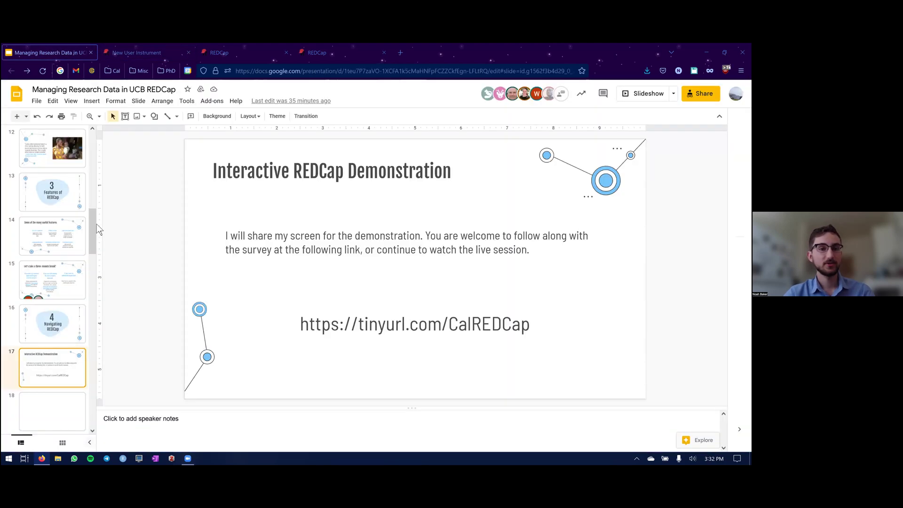
# Skip past the survey screenshot slides and display slide 26, "REDCap User Interface"
pyautogui.scroll(-10, 93, 297)
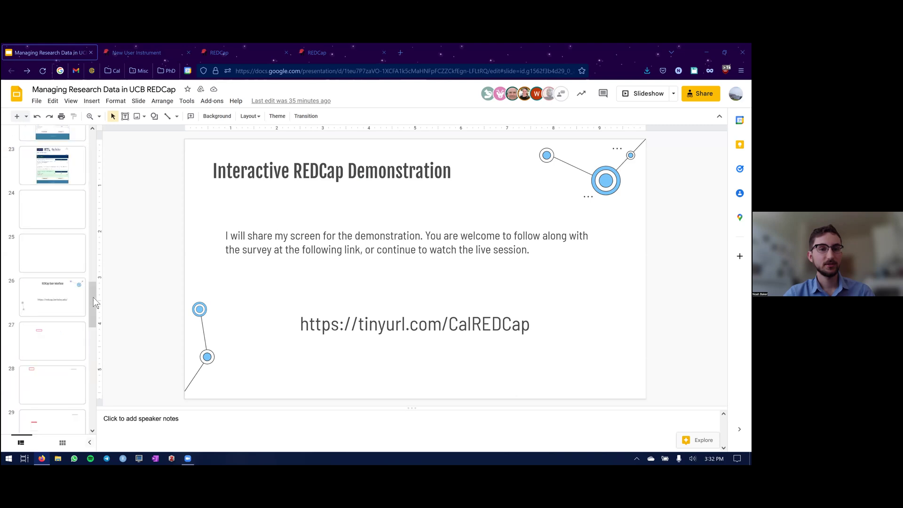
pyautogui.click(54, 206)
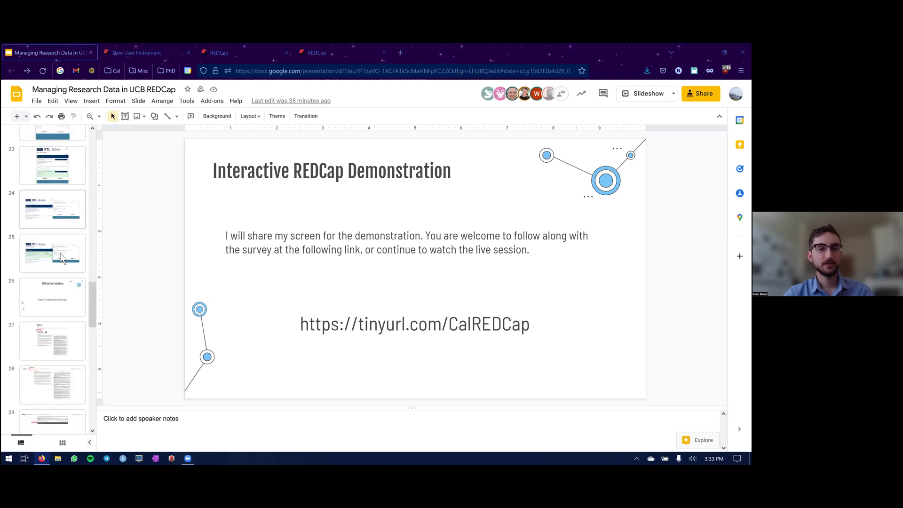
pyautogui.click(60, 252)
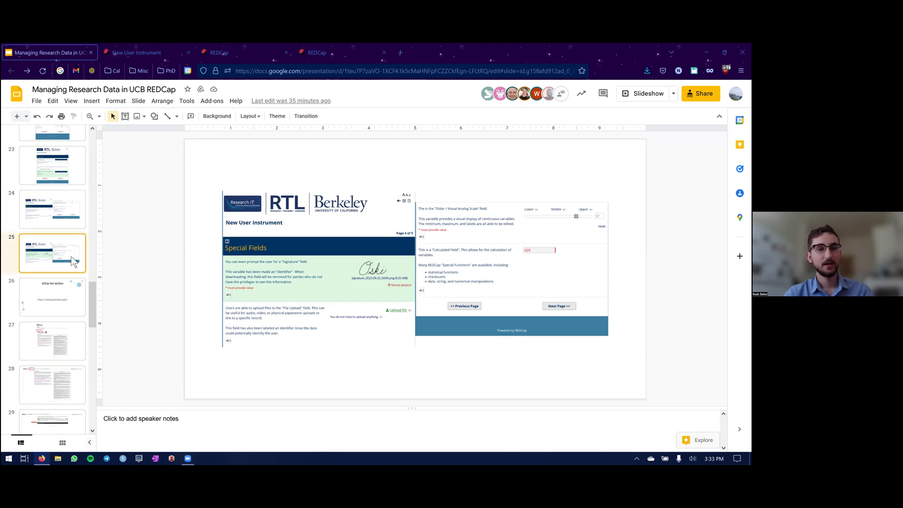
pyautogui.click(58, 295)
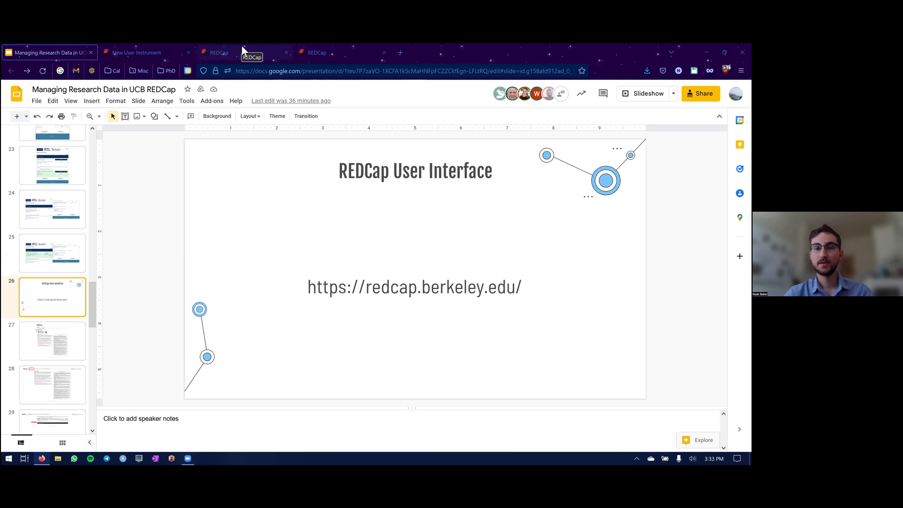
# Switch to REDCap, log in through CalNet, and open the project that contains one survey from the My Projects list
pyautogui.click(228, 52)
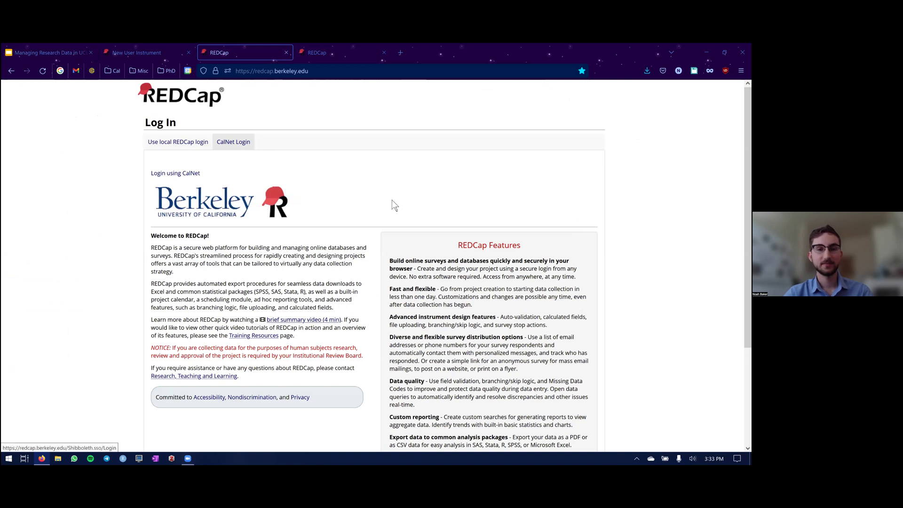
pyautogui.click(168, 174)
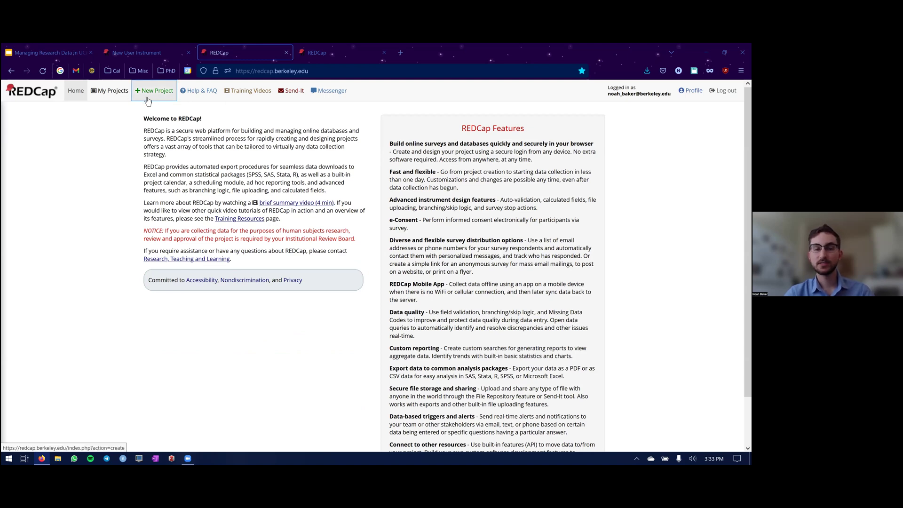
pyautogui.click(109, 91)
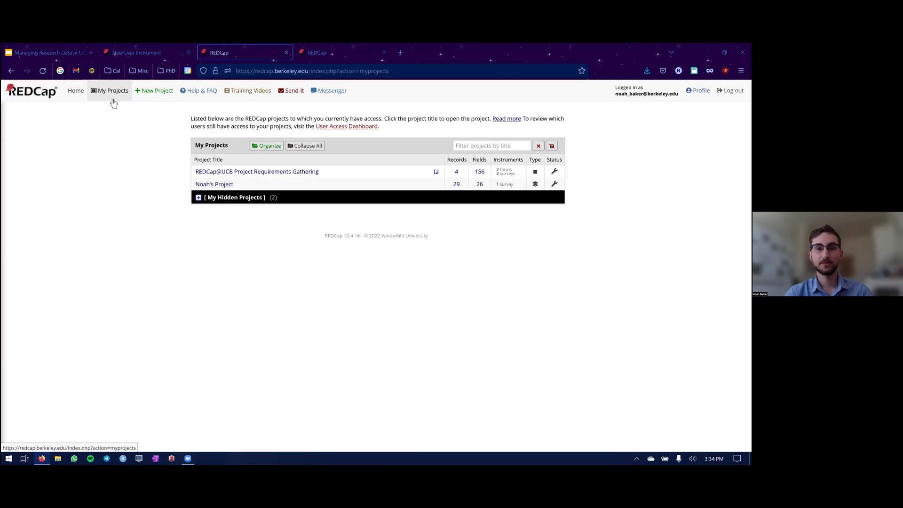
pyautogui.click(214, 184)
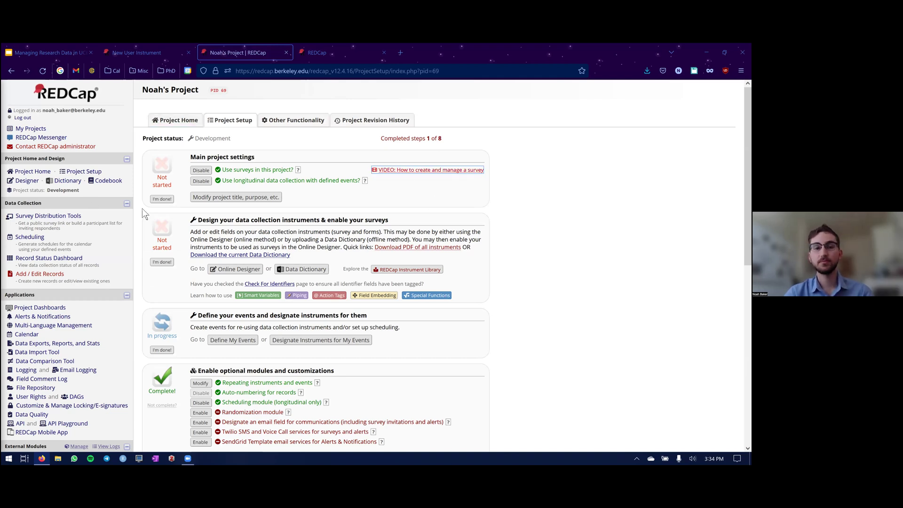
# Review the sections of the Project Setup page and open the project's Online Designer
pyautogui.scroll(-1, 148, 229)
pyautogui.scroll(-3, 148, 229)
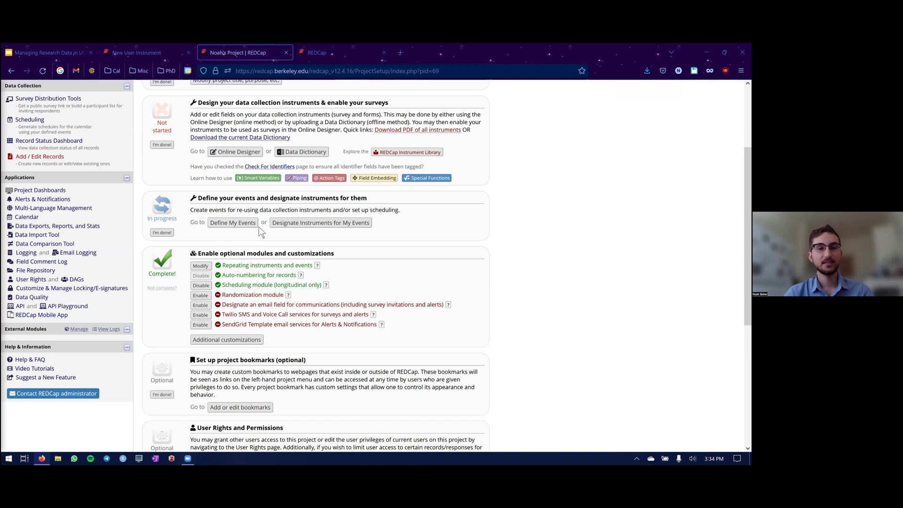
pyautogui.scroll(3, 261, 228)
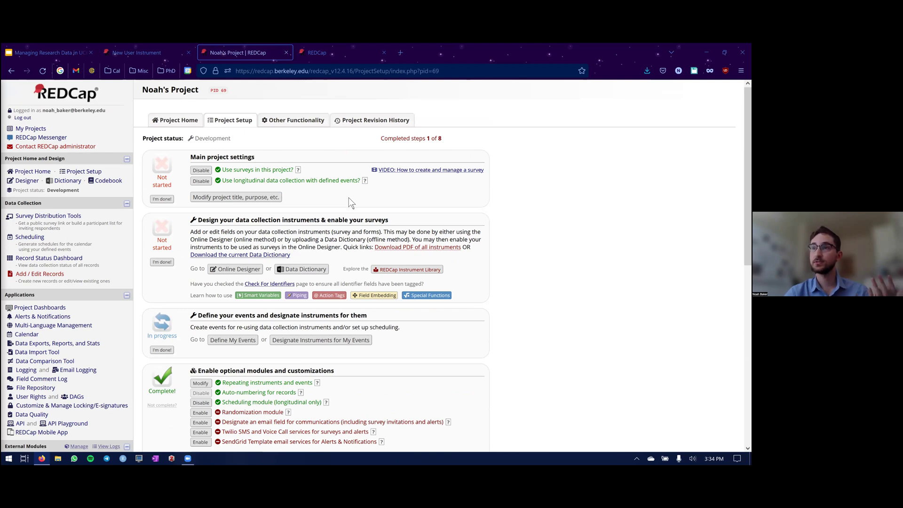
pyautogui.click(26, 181)
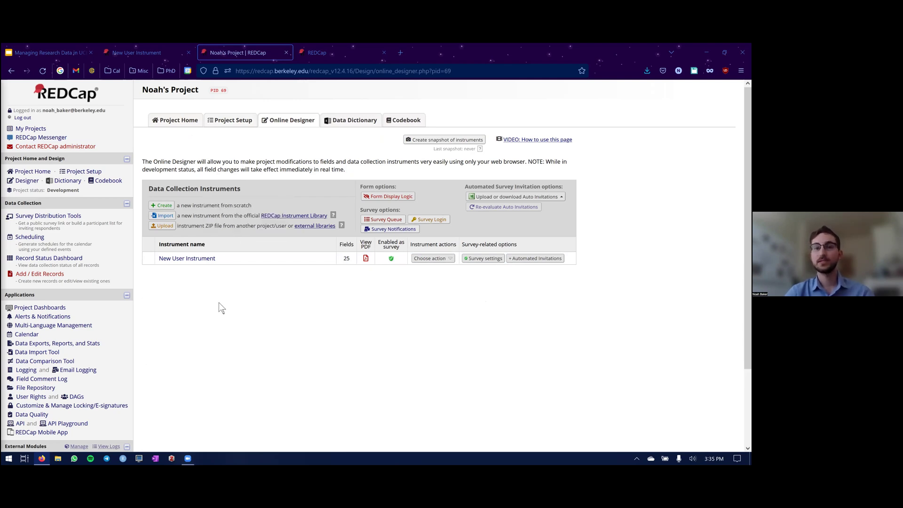
# Try selecting NewUserInstrument_2022-09-23_0400.zip for an instrument ZIP upload, and close the upload dialog without uploading
pyautogui.click(164, 227)
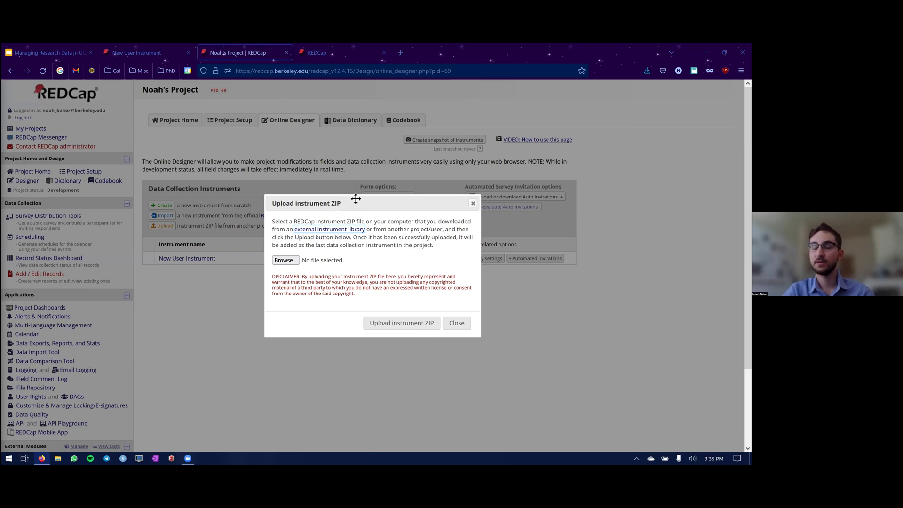
pyautogui.click(285, 260)
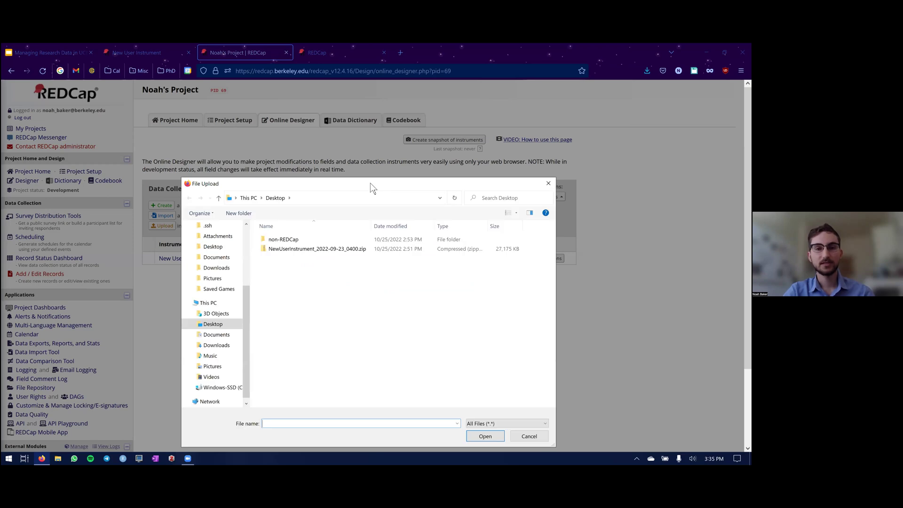
pyautogui.click(436, 210)
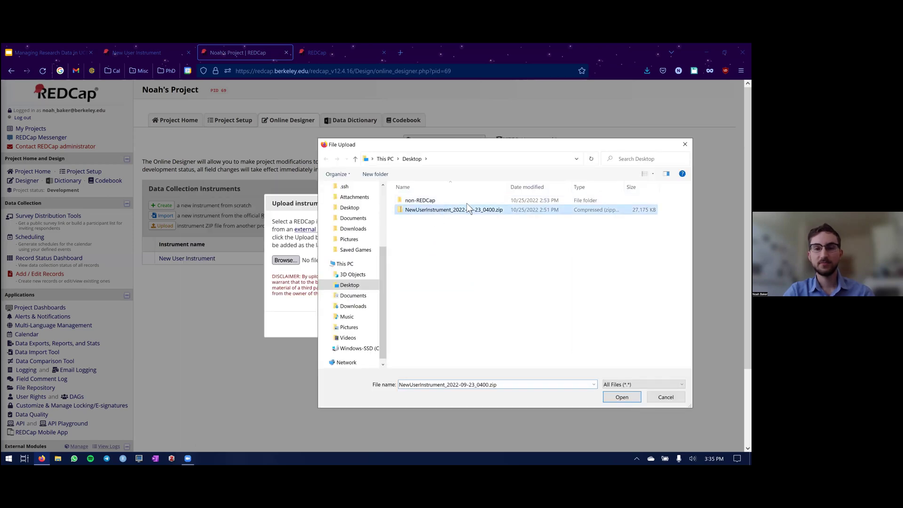
pyautogui.moveTo(530, 143); pyautogui.dragTo(558, 93)
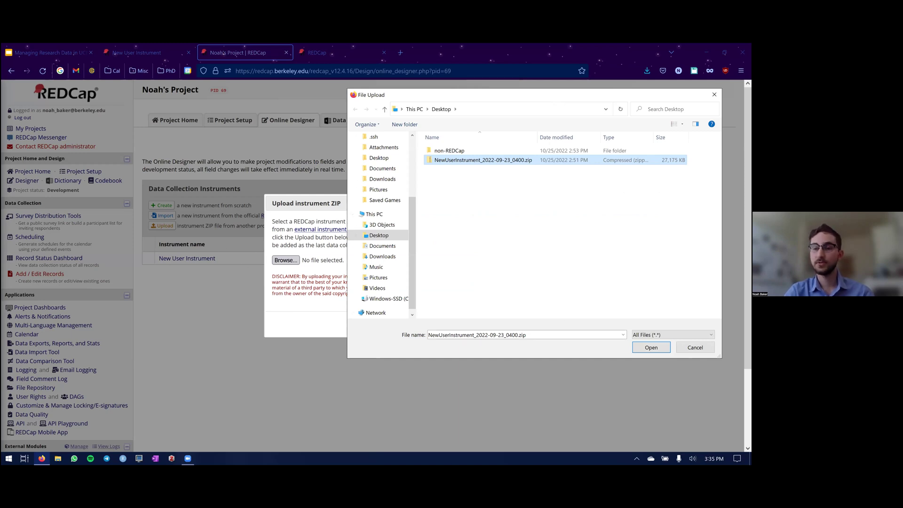
pyautogui.click(695, 347)
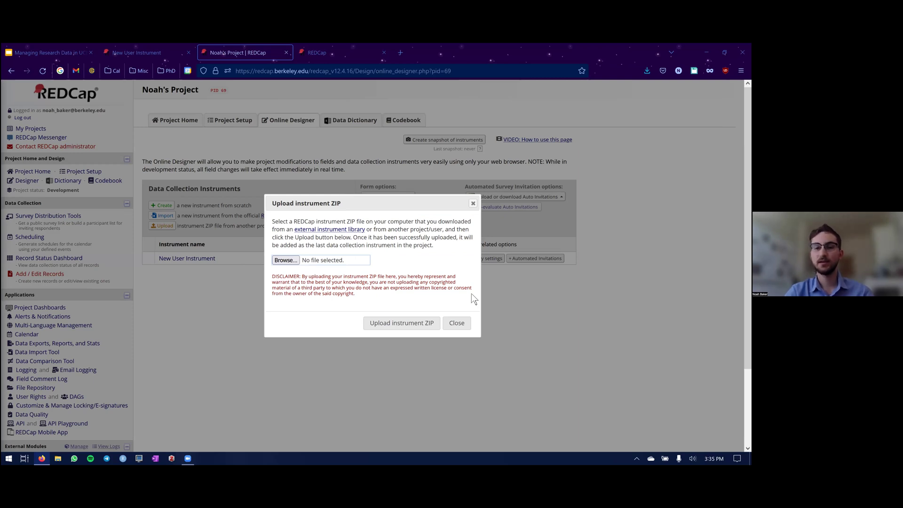
pyautogui.click(467, 327)
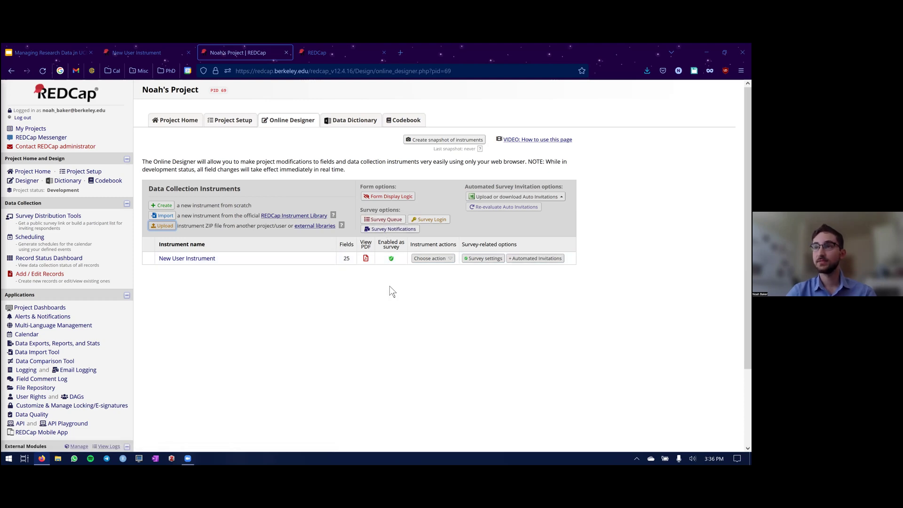
# Check the available actions for the New User Instrument and open the instrument for field editing
pyautogui.click(436, 261)
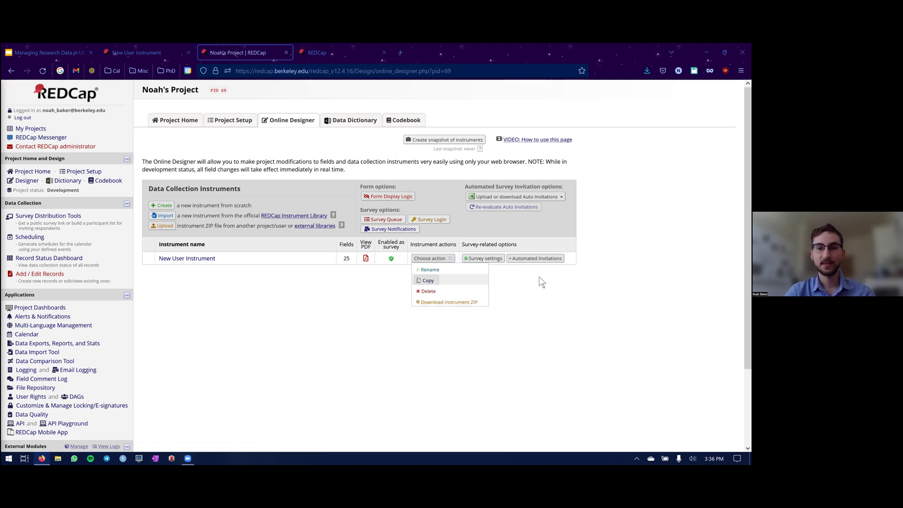
pyautogui.click(494, 259)
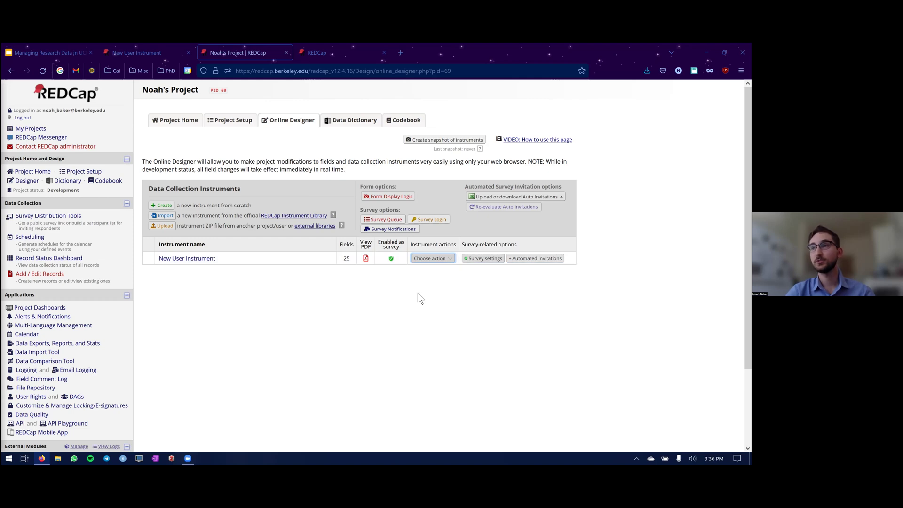
pyautogui.click(190, 262)
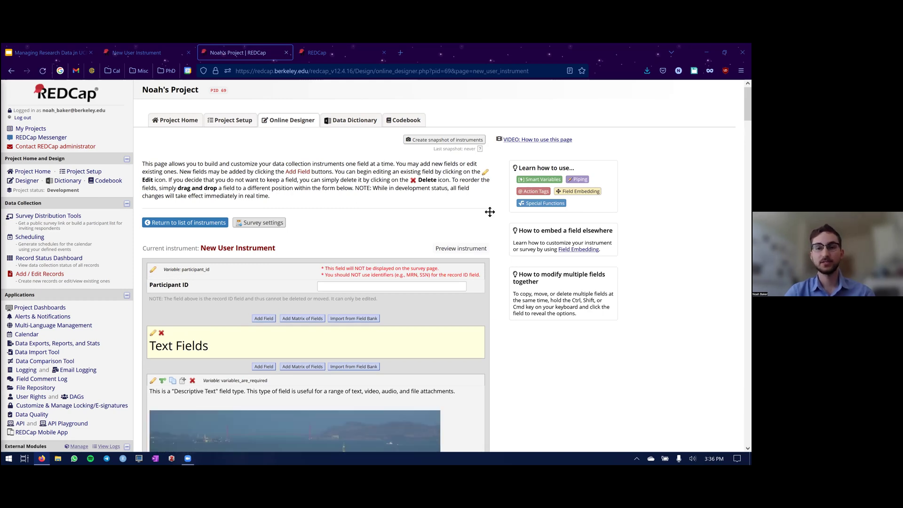
# Look over all fields of the New User Instrument down to the Download the Instrument section, and return to its beginning
pyautogui.scroll(-4, 494, 202)
pyautogui.scroll(-3, 495, 193)
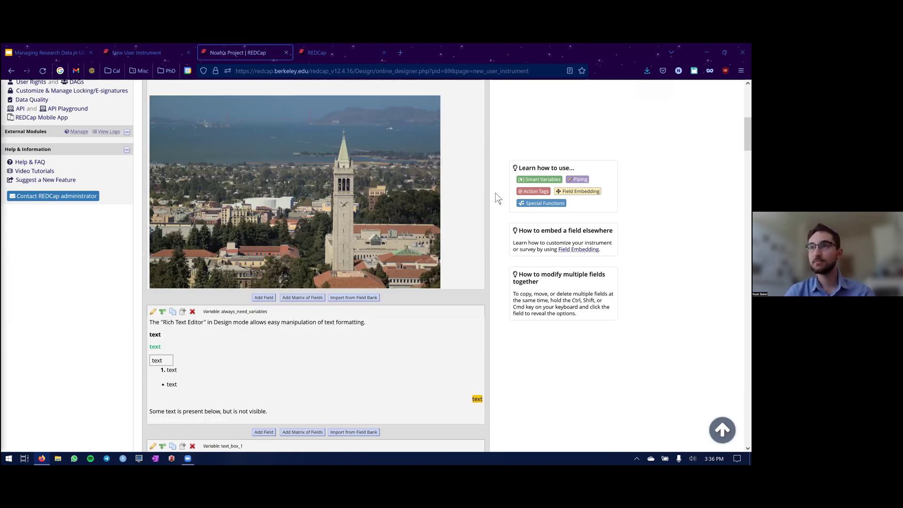
pyautogui.scroll(-8, 495, 193)
pyautogui.scroll(-10, 495, 192)
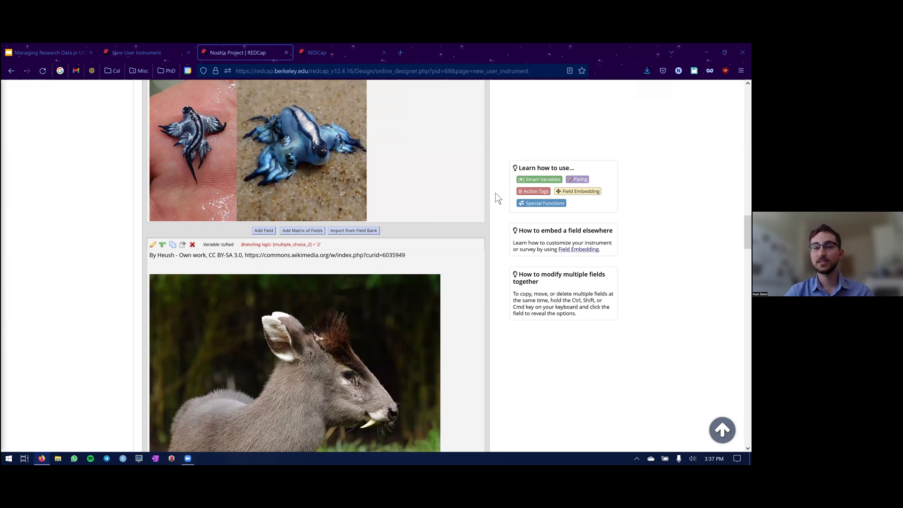
pyautogui.scroll(-10, 495, 193)
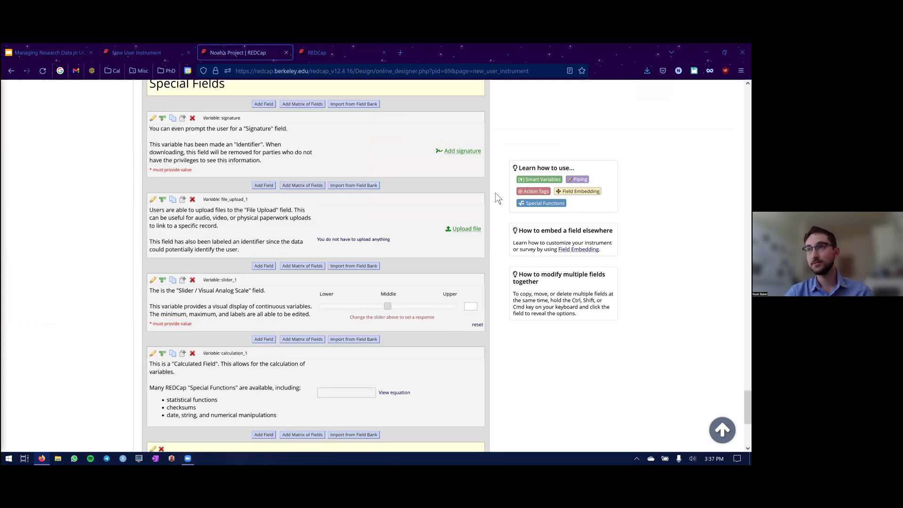
pyautogui.scroll(-5, 495, 193)
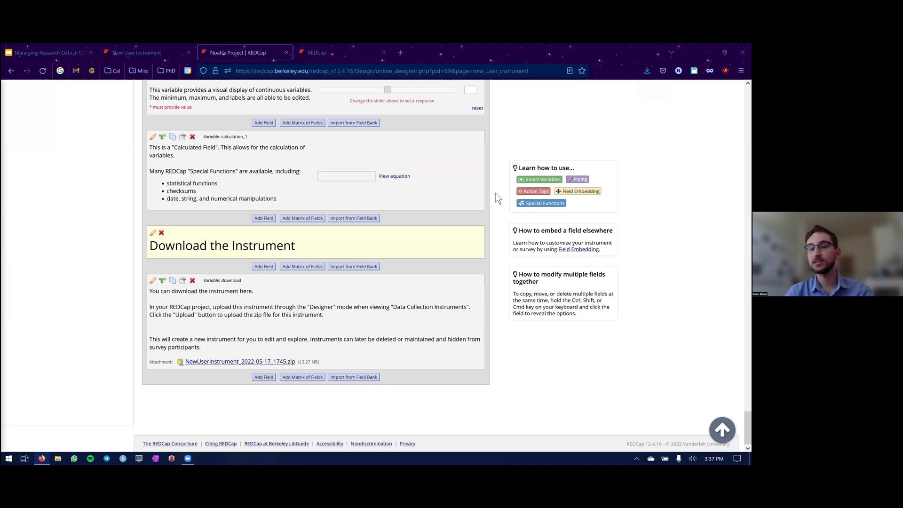
pyautogui.scroll(5, 496, 195)
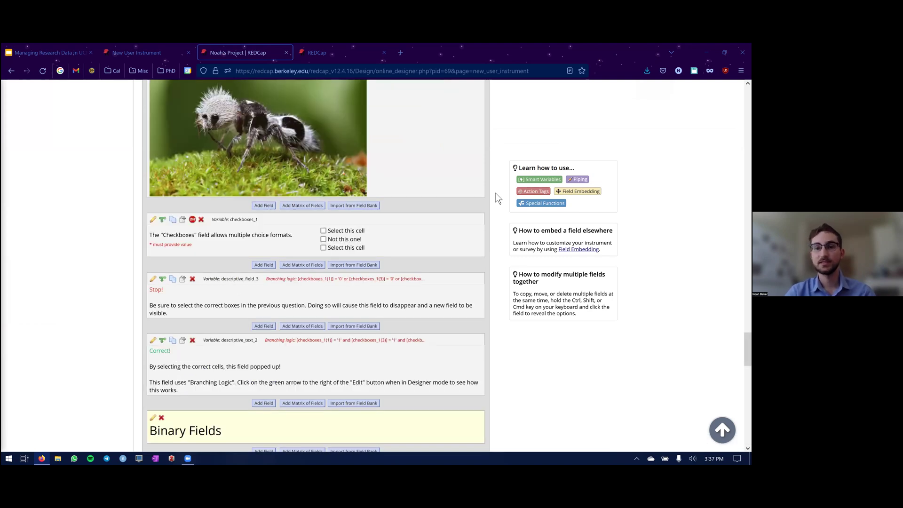
pyautogui.scroll(5, 495, 192)
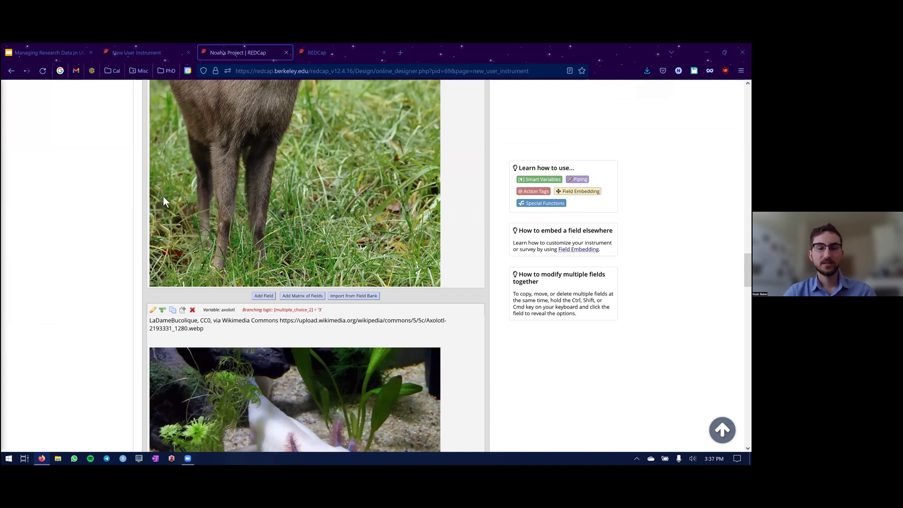
pyautogui.press('Home')
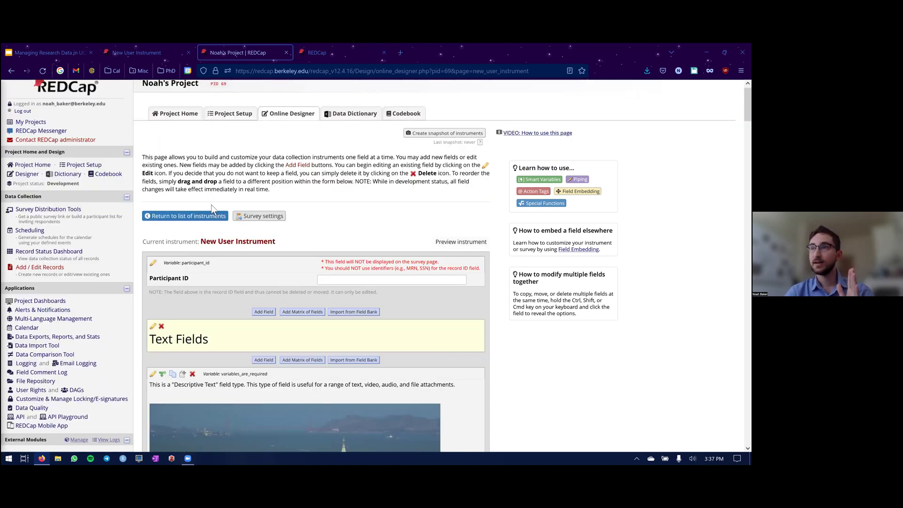
# Review the Text Fields section and open the descriptive text field with variable always_need_variables for editing
pyautogui.scroll(-2, 211, 207)
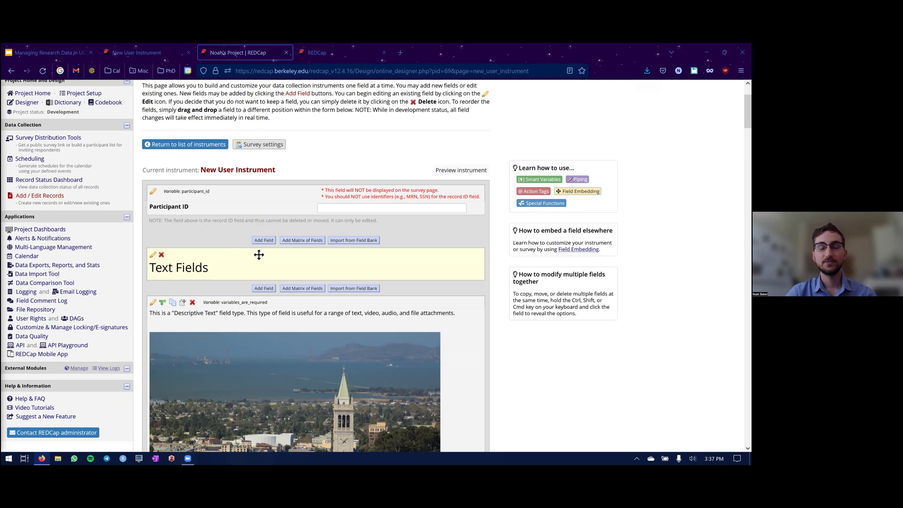
pyautogui.scroll(-1, 258, 254)
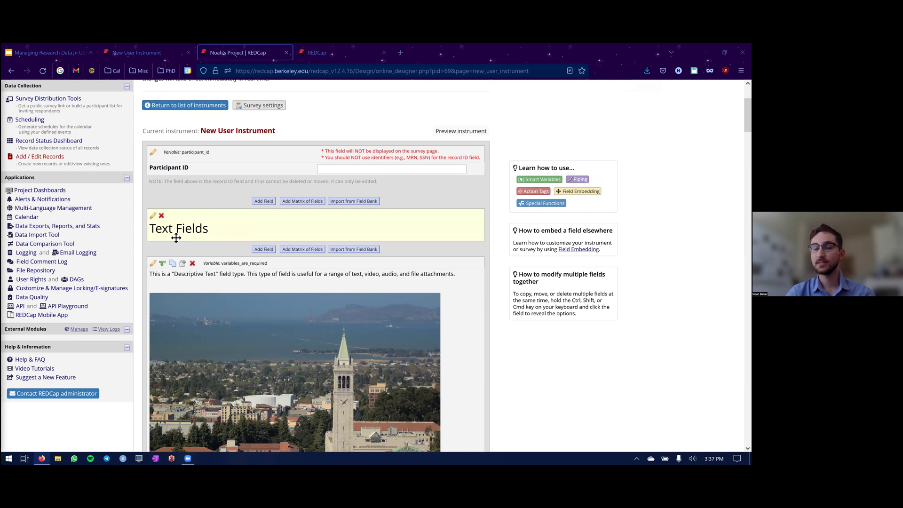
pyautogui.scroll(-2, 205, 239)
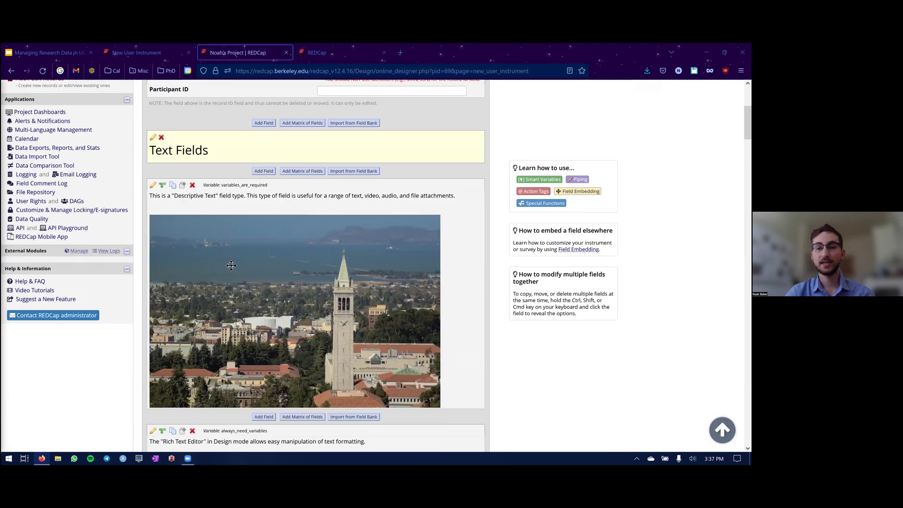
pyautogui.scroll(-1, 339, 309)
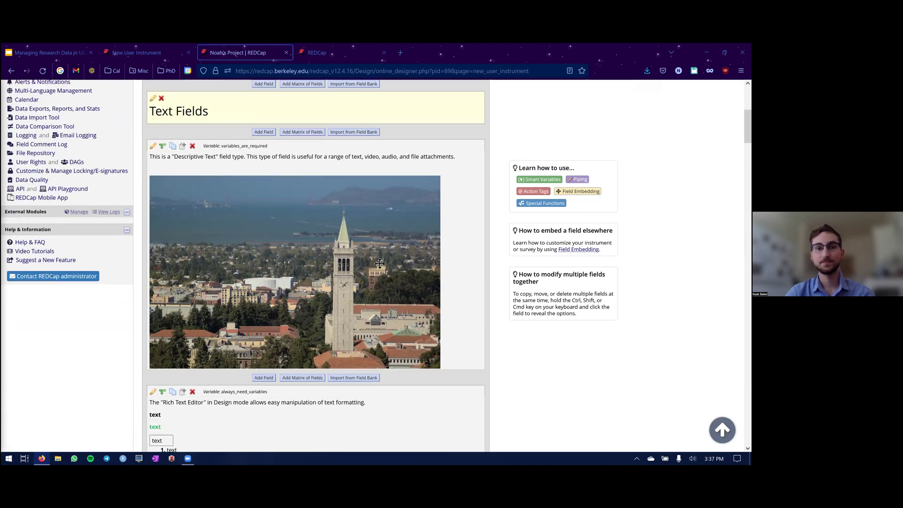
pyautogui.scroll(-5, 439, 204)
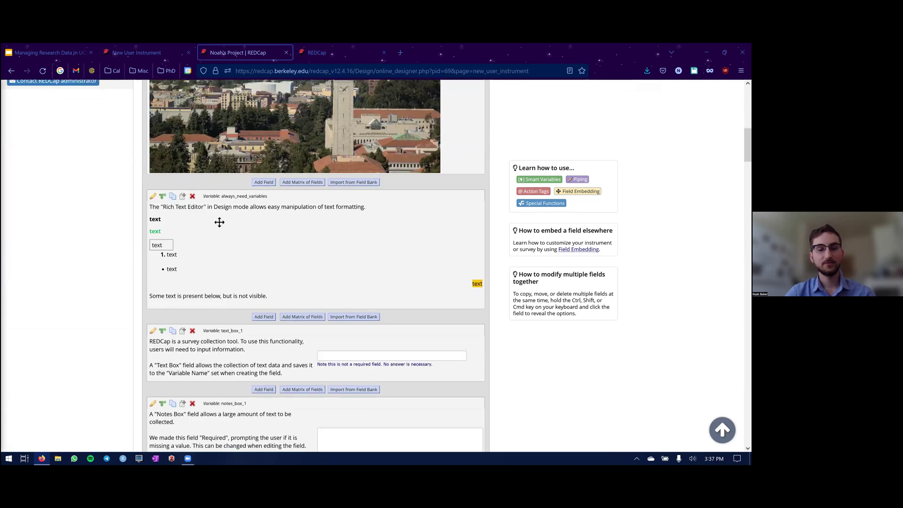
pyautogui.click(153, 196)
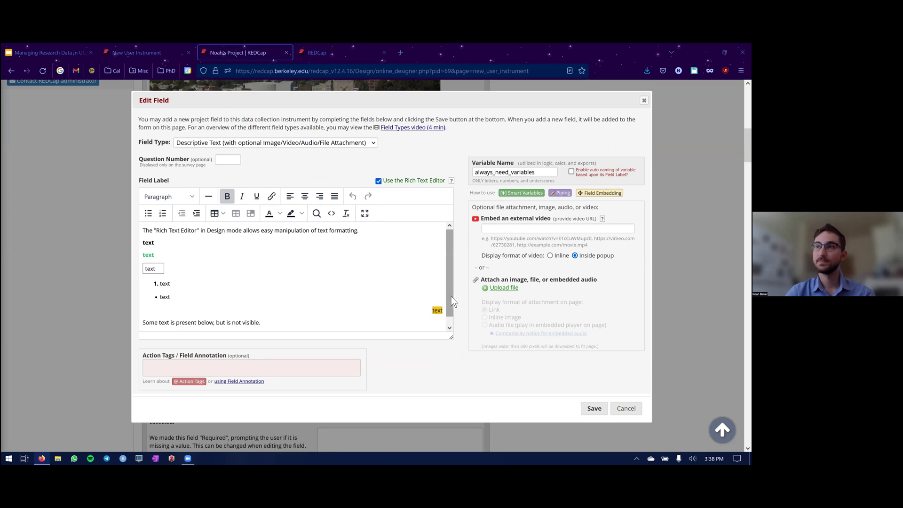
pyautogui.press('XF86AudioLowerVolume')
pyautogui.press('XF86AudioRaiseVolume')
pyautogui.press('XF86AudioRaiseVolume')
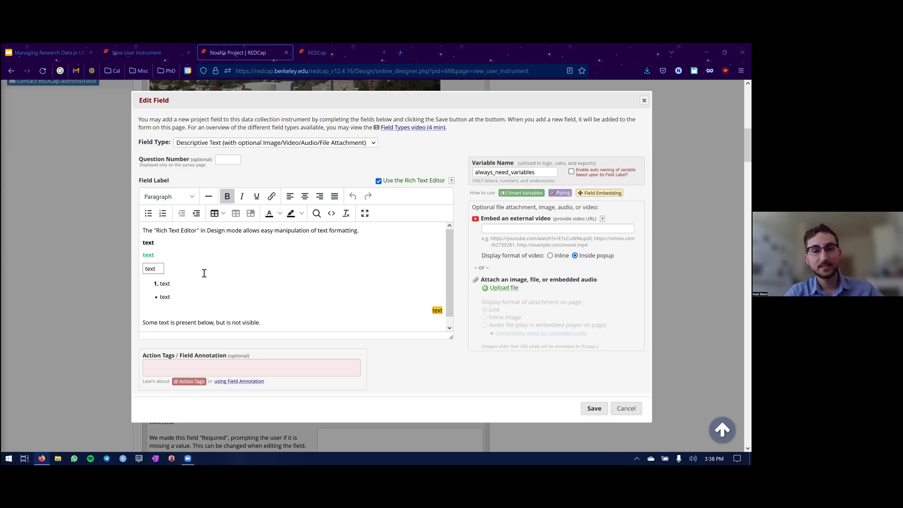
# Examine the formatted label text in the field's Rich Text Editor
pyautogui.scroll(-1, 301, 282)
pyautogui.scroll(-1, 318, 288)
pyautogui.scroll(2, 313, 288)
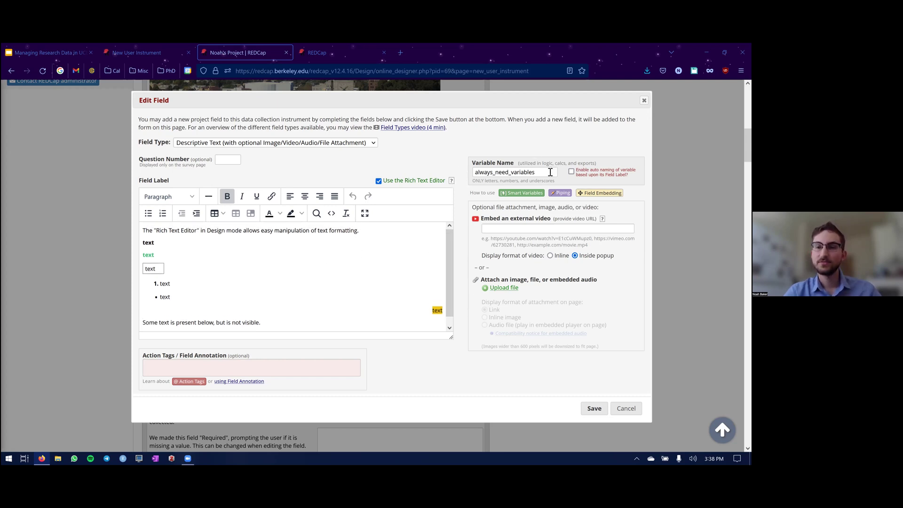
# Check the variable name of the always_need_variables descriptive text field and save the field
pyautogui.moveTo(535, 172); pyautogui.dragTo(477, 172)
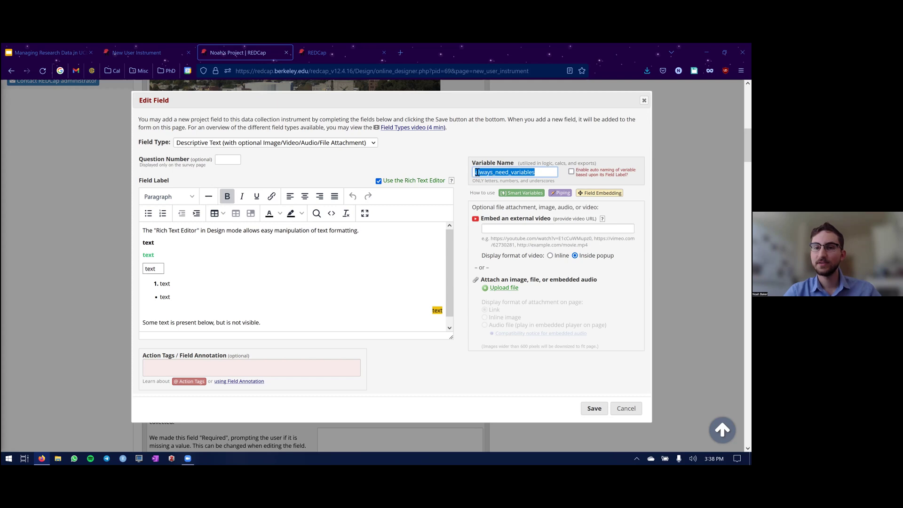
pyautogui.click(502, 173)
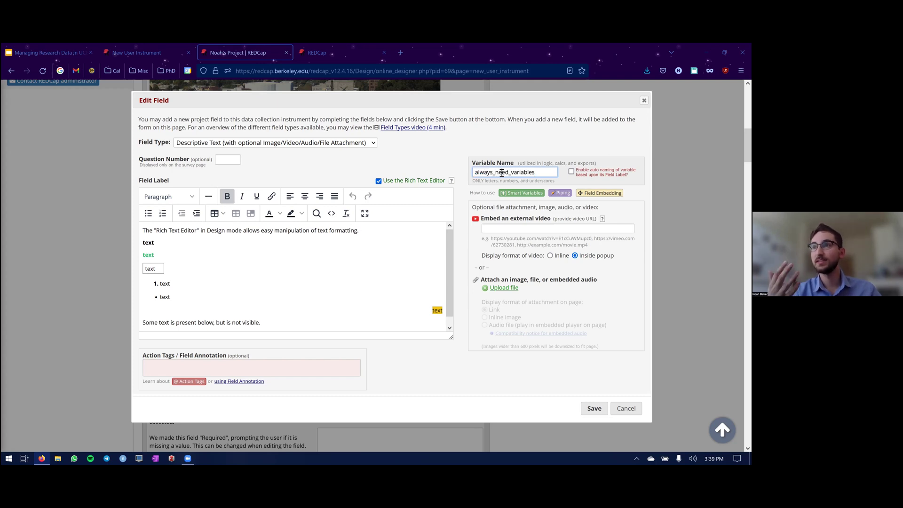
pyautogui.moveTo(543, 172); pyautogui.dragTo(460, 171)
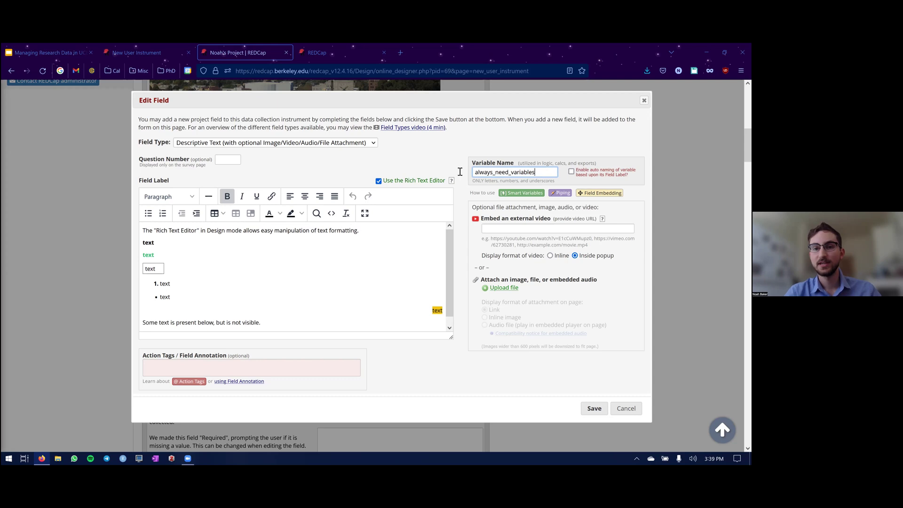
pyautogui.click(490, 172)
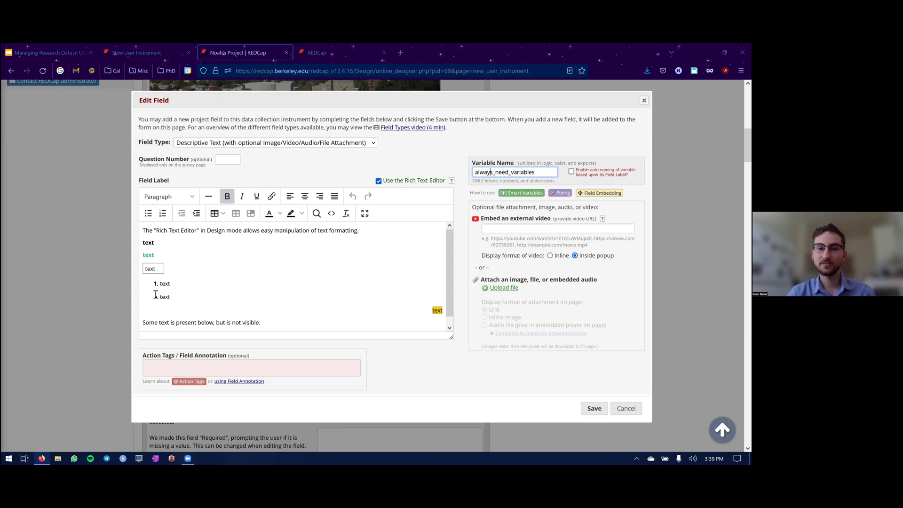
pyautogui.scroll(-1, 234, 281)
pyautogui.scroll(1, 259, 290)
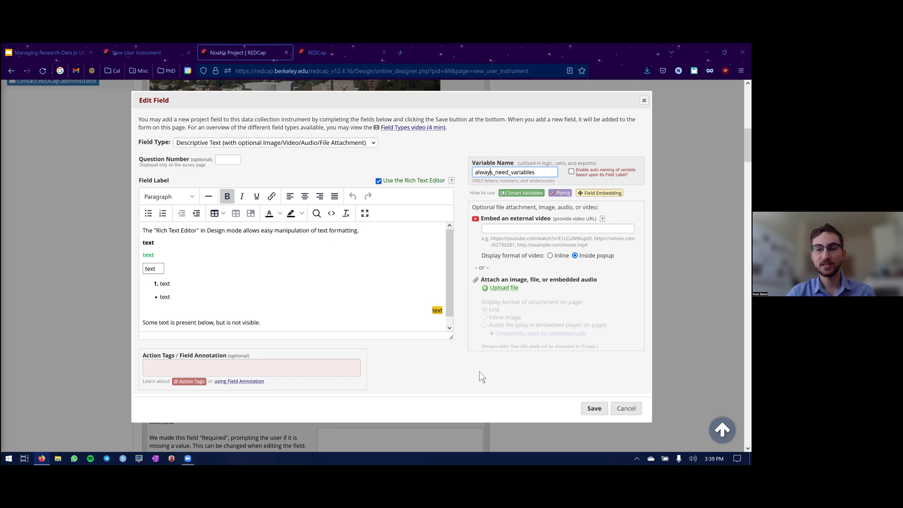
pyautogui.click(596, 410)
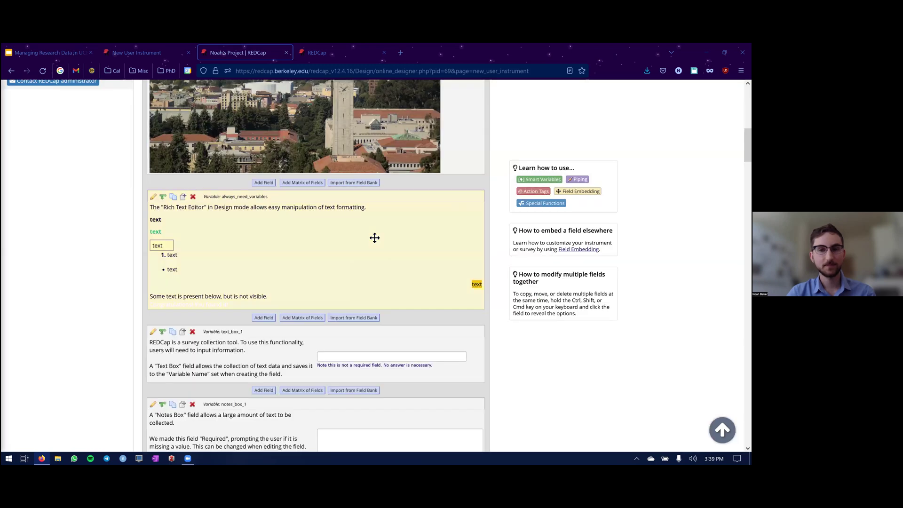
# Review the text_box_1 and notes_box_1 fields, continuing to the begin_new_section field before Multiple Selection Fields
pyautogui.scroll(-2, 374, 240)
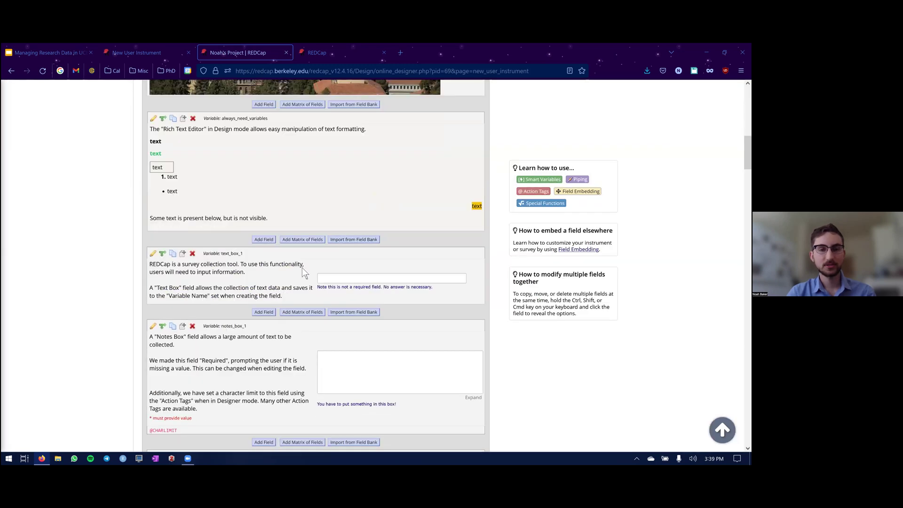
pyautogui.scroll(-1, 303, 271)
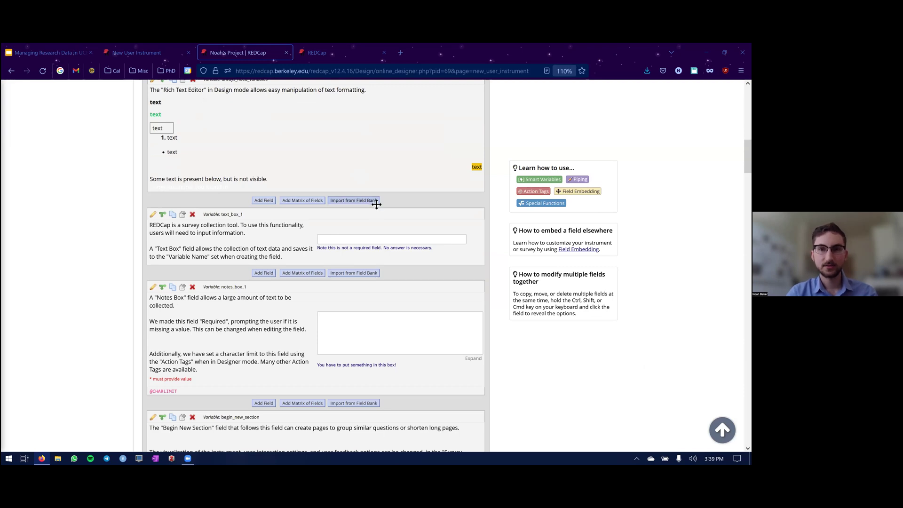
pyautogui.keyDown('ctrl'); pyautogui.scroll(1, 376, 203); pyautogui.keyUp('ctrl')
pyautogui.scroll(-1, 452, 266)
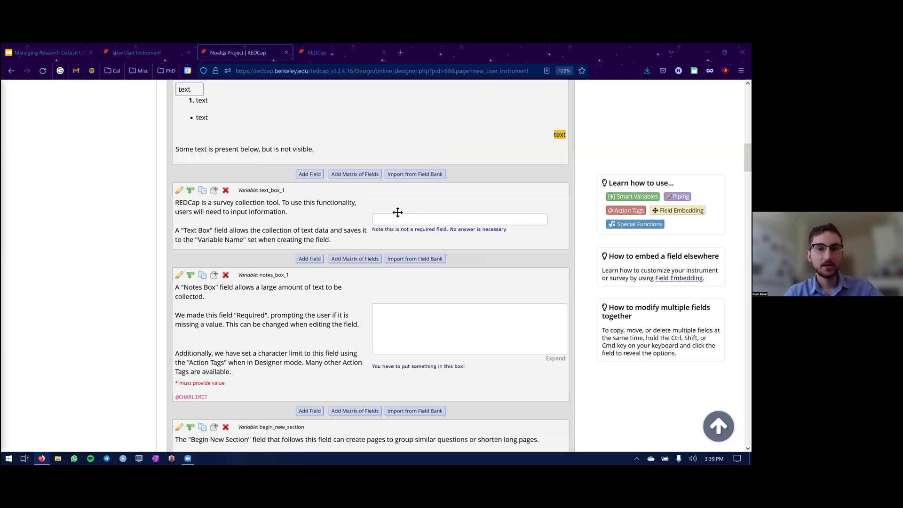
pyautogui.scroll(-1, 334, 163)
pyautogui.scroll(-1, 275, 166)
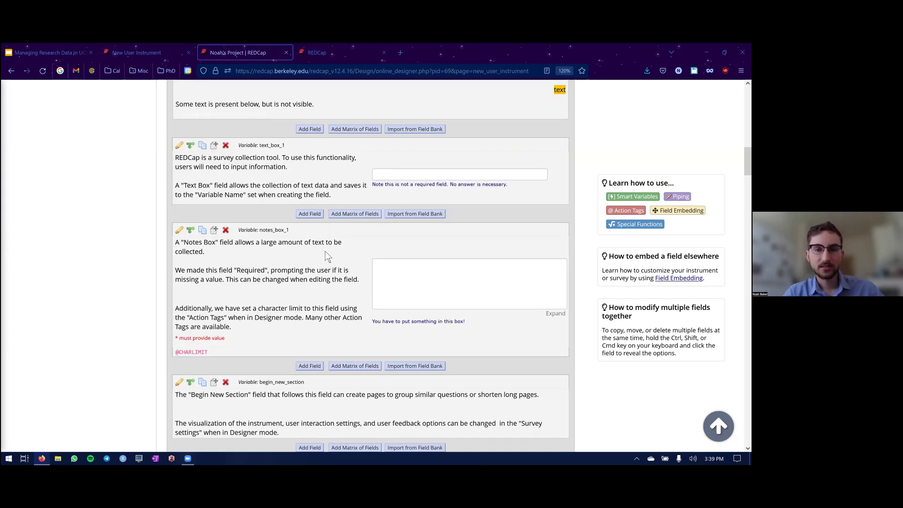
pyautogui.scroll(-1, 458, 234)
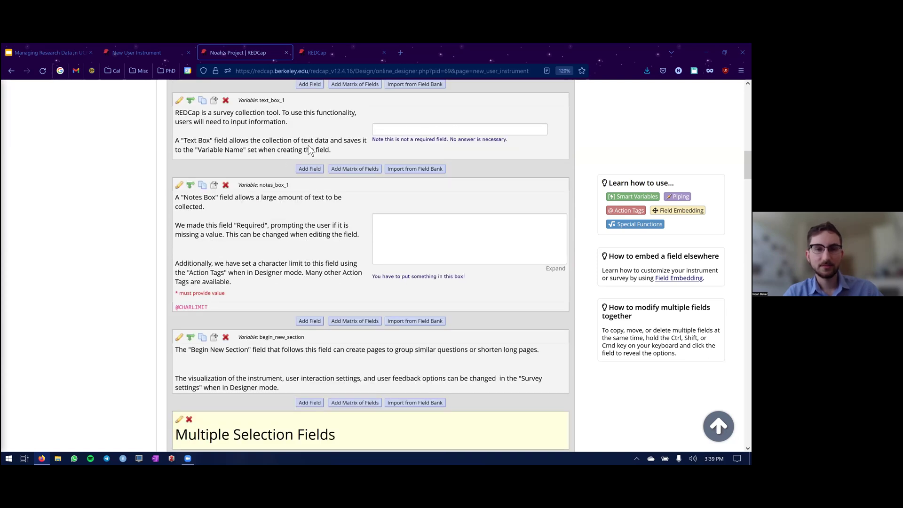
pyautogui.scroll(-1, 345, 241)
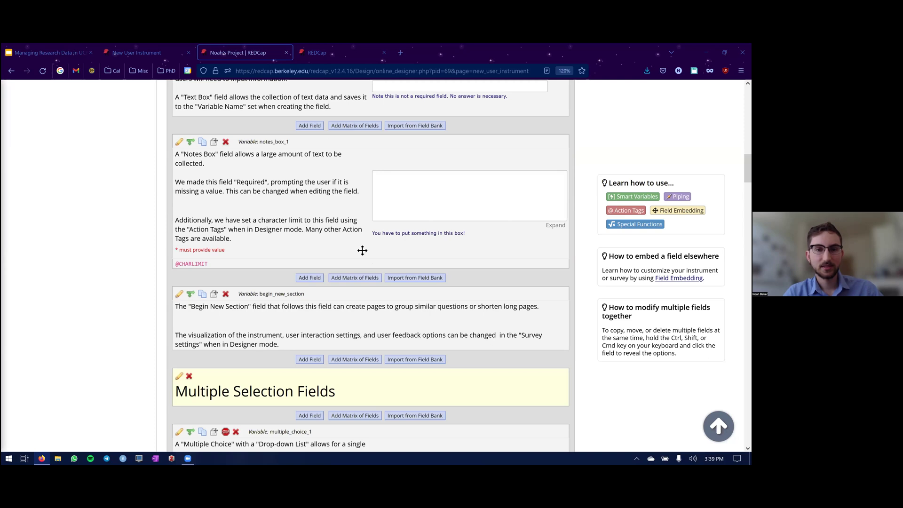
pyautogui.scroll(-1, 360, 244)
pyautogui.scroll(-1, 190, 214)
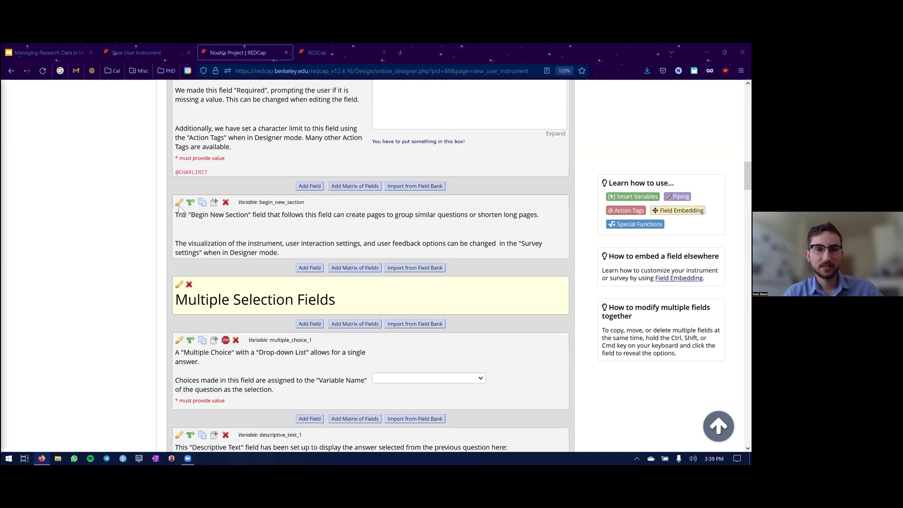
# Open the begin_new_section descriptive text field for editing, look over its settings and save it
pyautogui.click(179, 203)
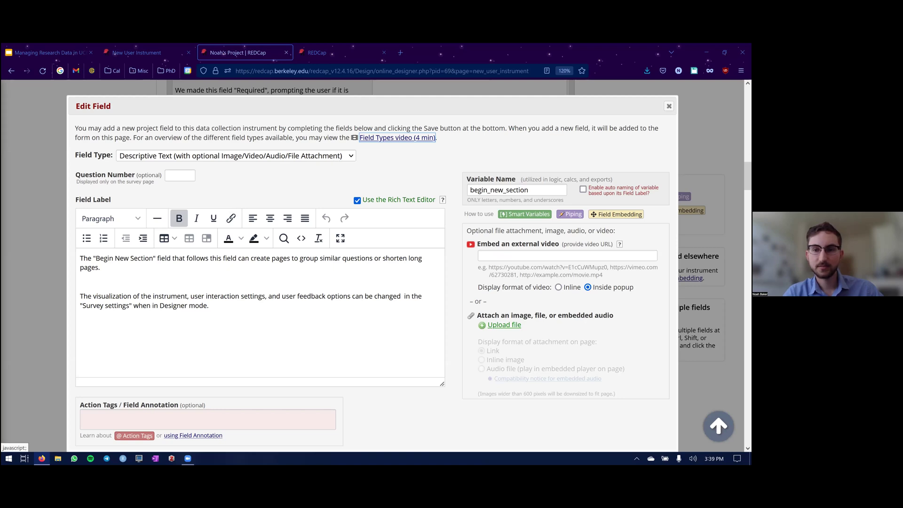
pyautogui.scroll(-2, 371, 244)
pyautogui.click(610, 378)
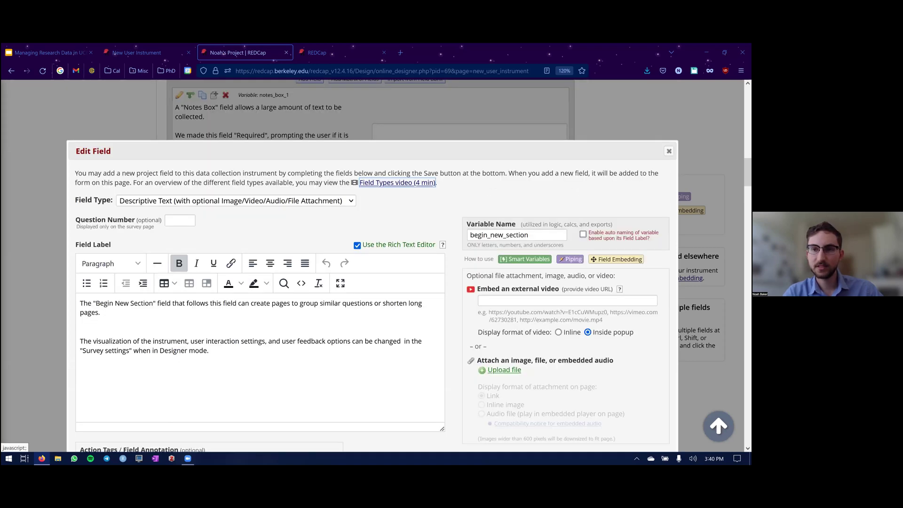
# Open the radio button field multiple_choice_2 under Multiple Selection Fields for editing and review its label text
pyautogui.scroll(-2, 230, 297)
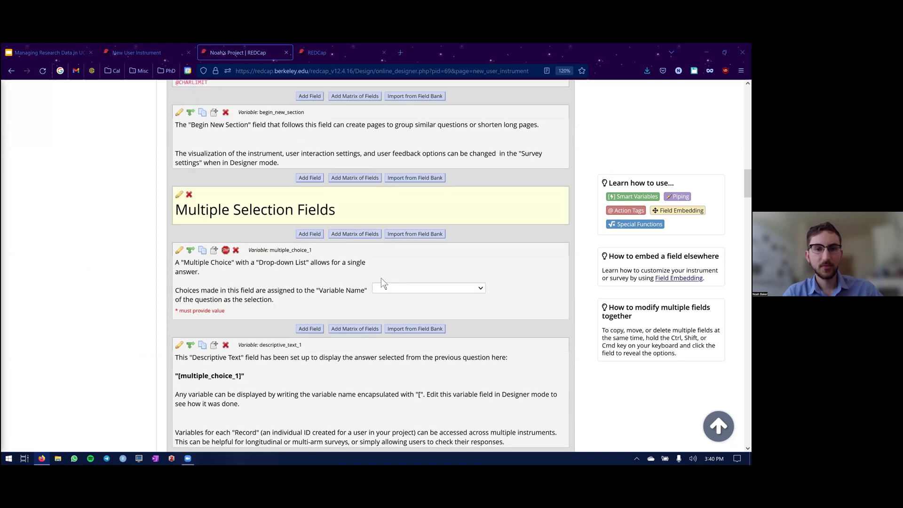
pyautogui.scroll(-2, 438, 281)
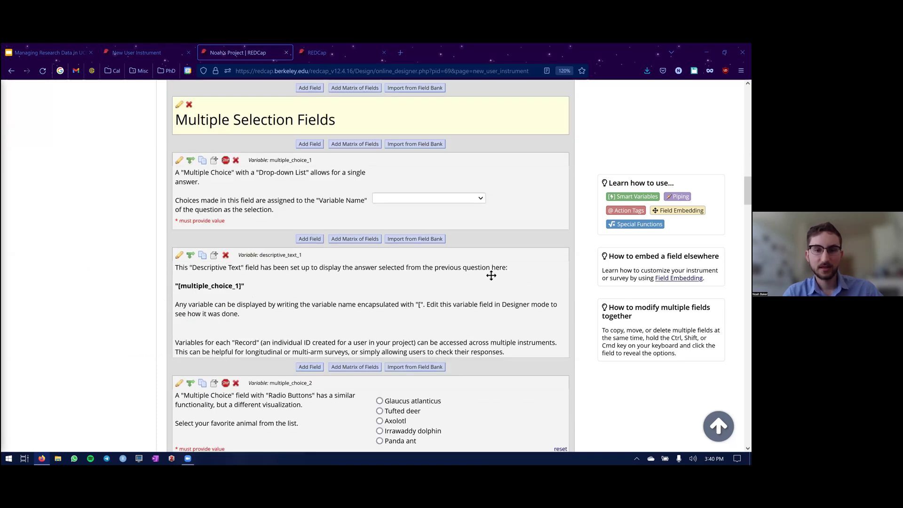
pyautogui.scroll(-2, 490, 275)
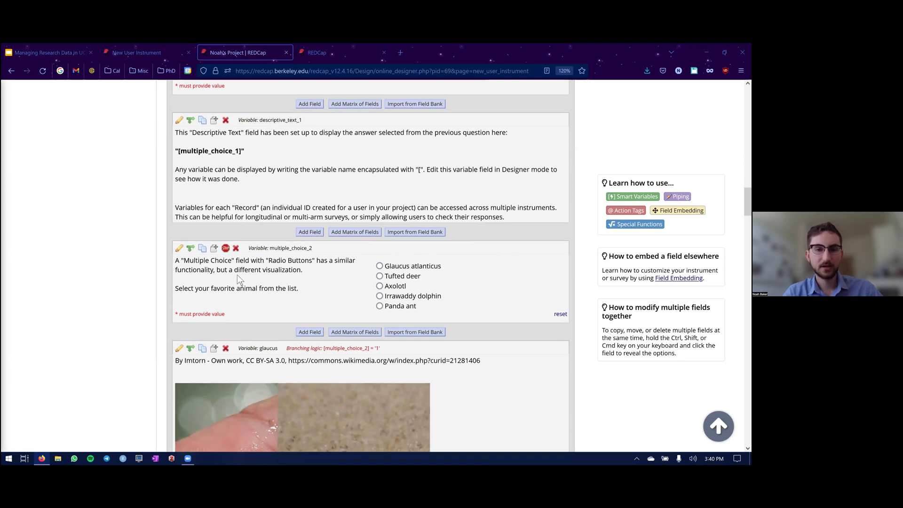
pyautogui.click(179, 249)
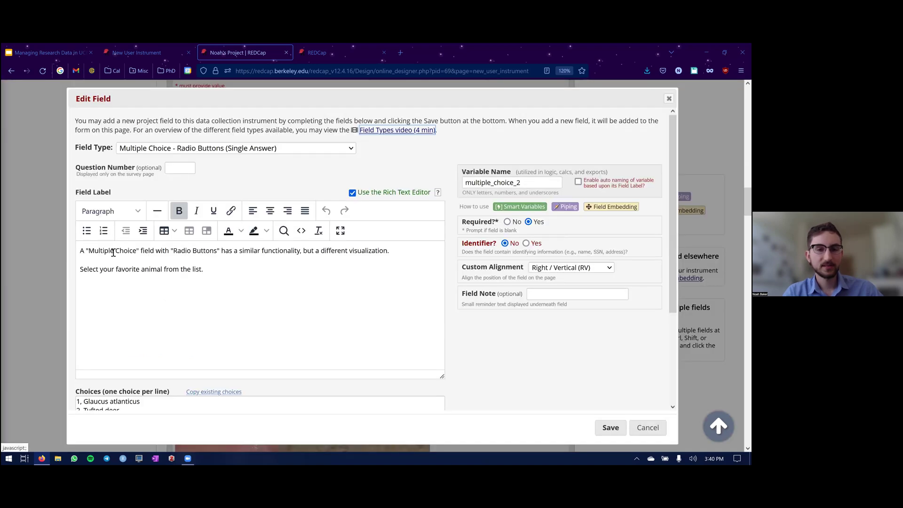
pyautogui.hotkey('ctrl', 'a')
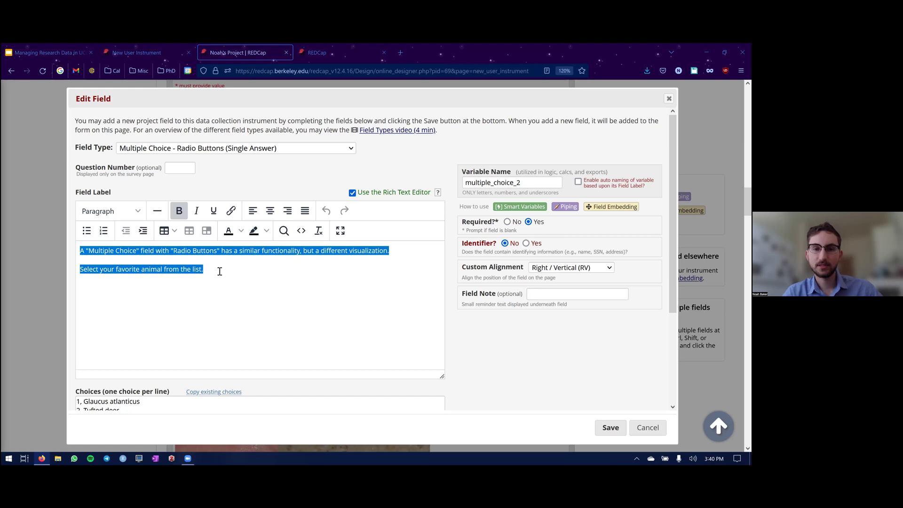
pyautogui.click(256, 285)
# Examine the numbered animal choices of the multiple_choice_2 field, including the coded line for Tufted deer
pyautogui.scroll(-2, 282, 312)
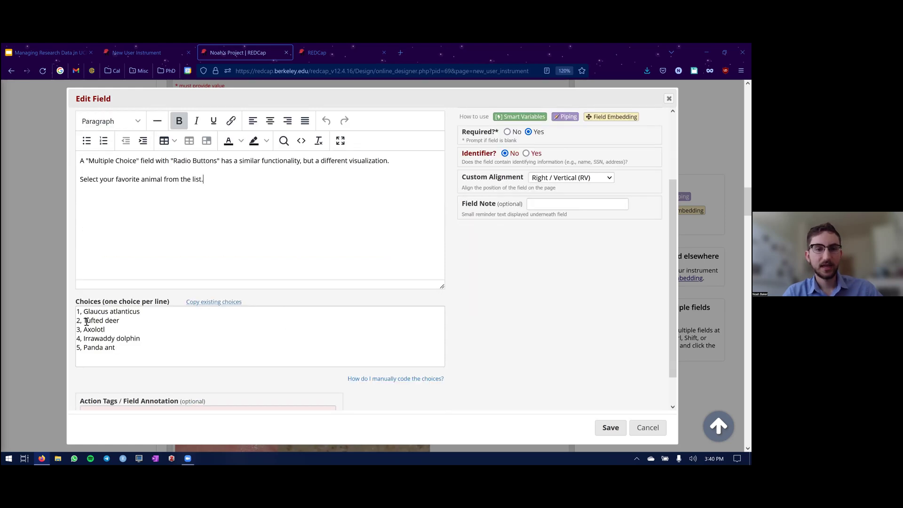
pyautogui.moveTo(121, 345); pyautogui.dragTo(159, 354)
pyautogui.scroll(2, 159, 354)
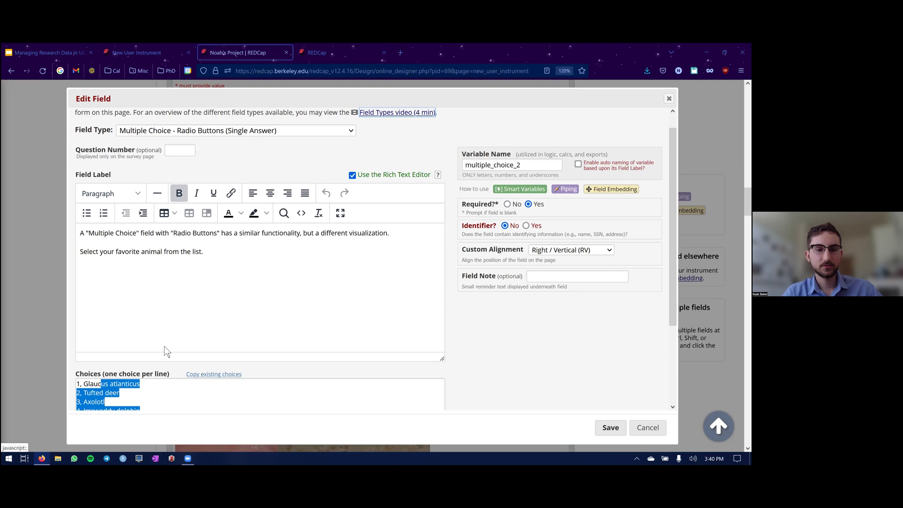
pyautogui.scroll(-3, 160, 353)
pyautogui.click(77, 276)
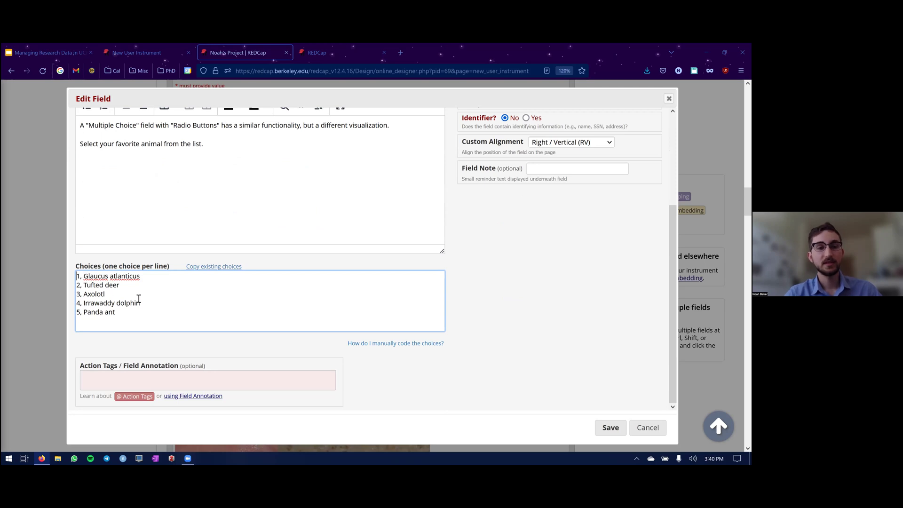
pyautogui.scroll(-2, 150, 298)
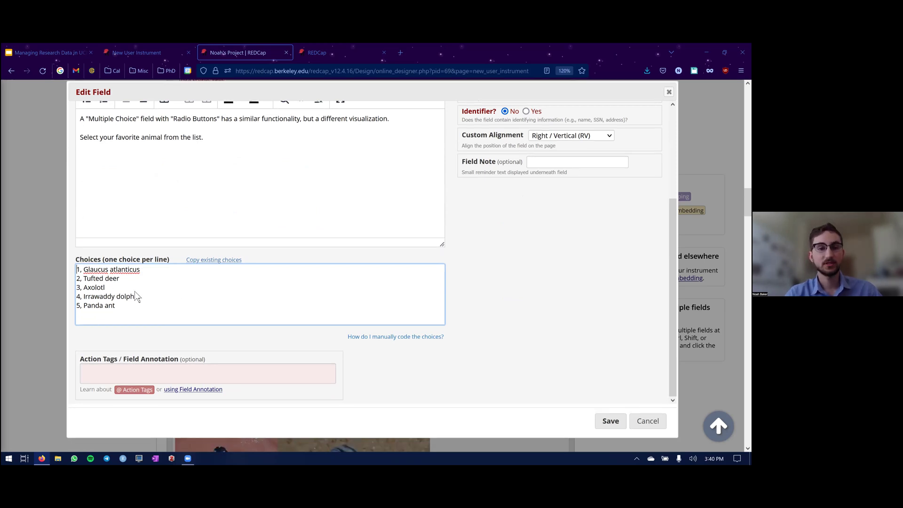
pyautogui.moveTo(79, 241); pyautogui.dragTo(109, 241)
pyautogui.click(109, 241)
pyautogui.tripleClick(120, 241)
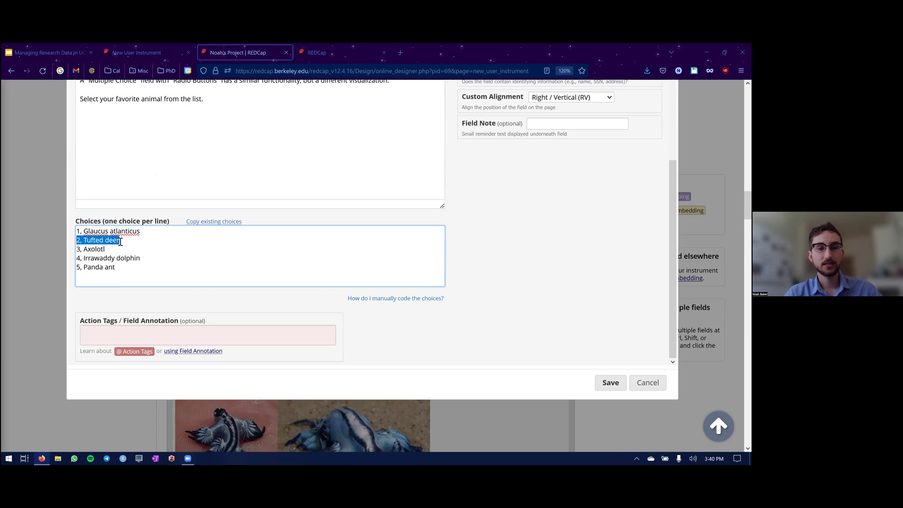
pyautogui.click(127, 241)
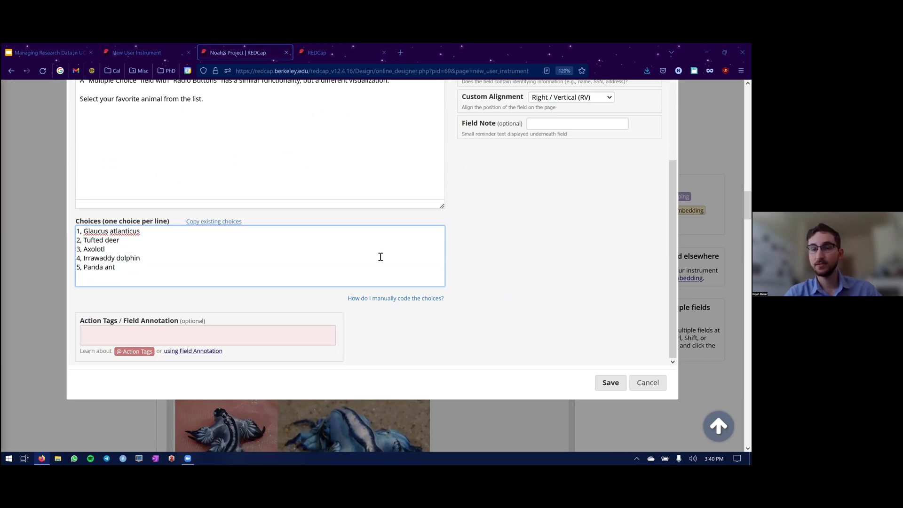
# Check the variable name of the radio button field and close its editor without saving
pyautogui.scroll(2, 207, 292)
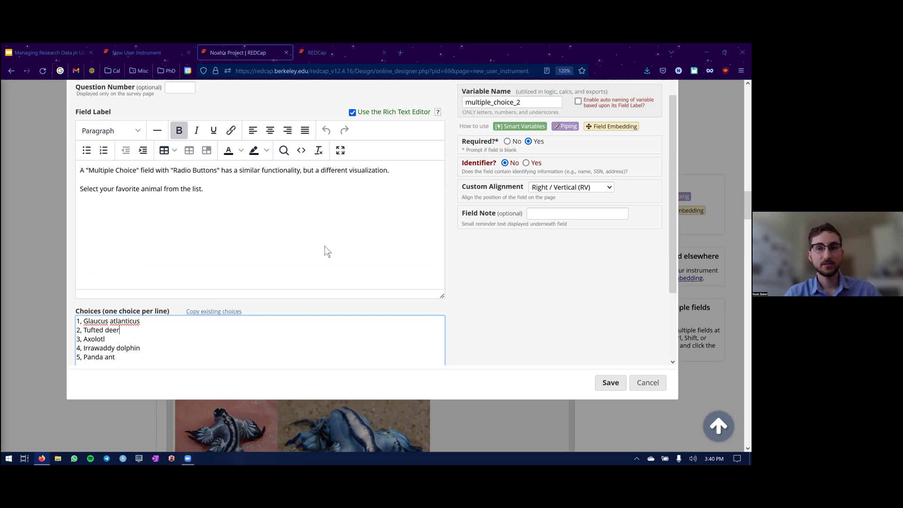
pyautogui.moveTo(534, 102); pyautogui.dragTo(466, 103)
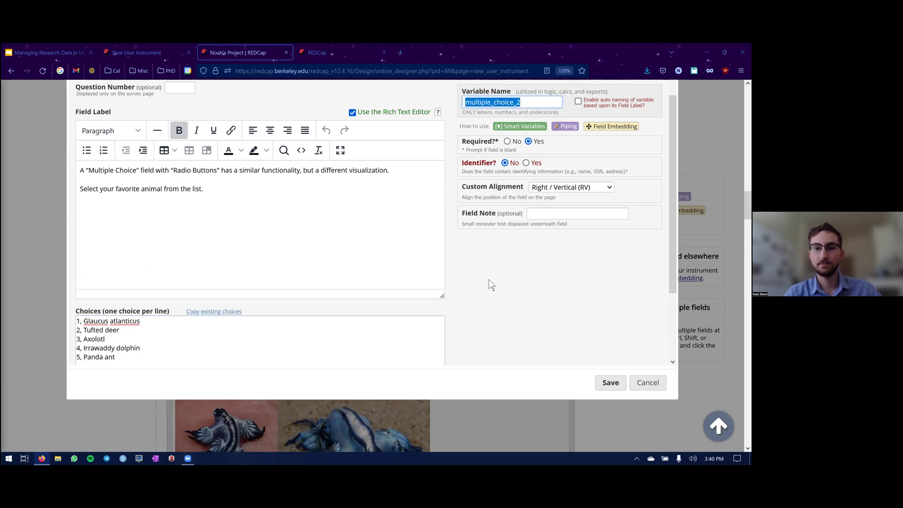
pyautogui.click(647, 383)
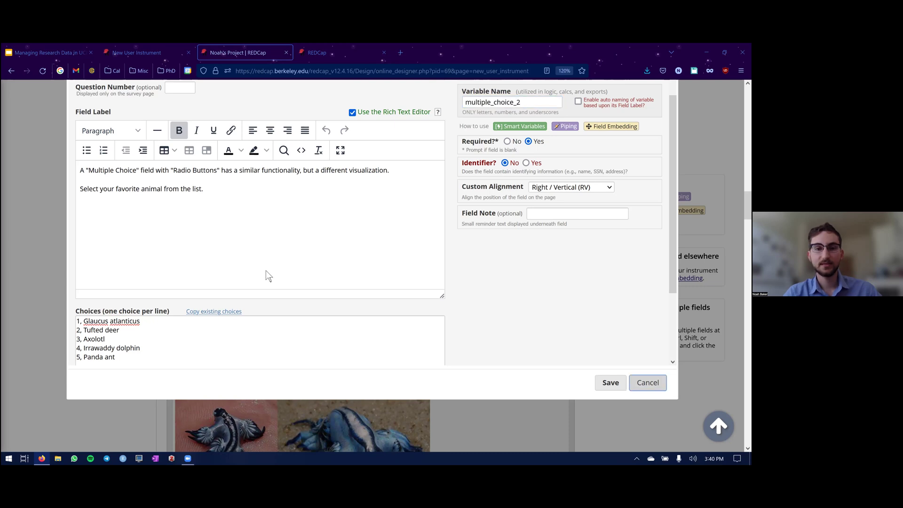
# Compare the branching logic of the glaucus and tufted image fields with the choices of multiple_choice_2
pyautogui.scroll(-3, 550, 225)
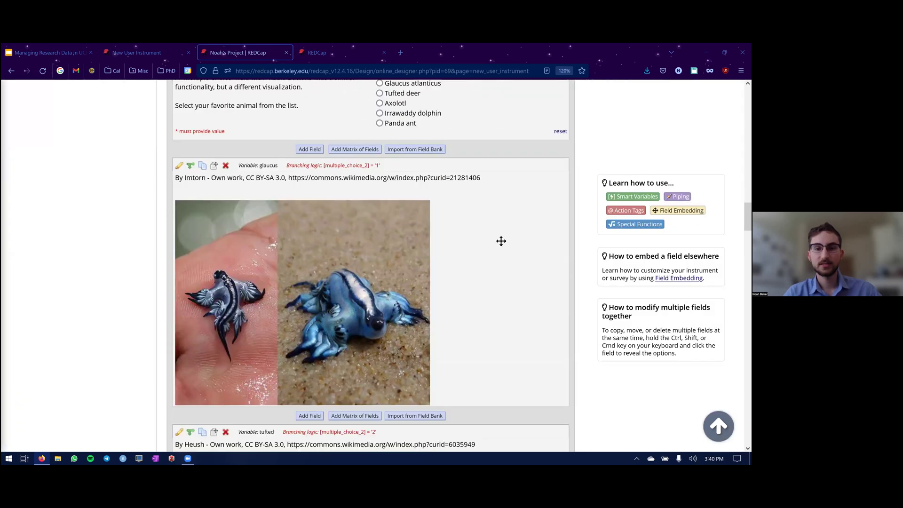
pyautogui.scroll(-3, 501, 240)
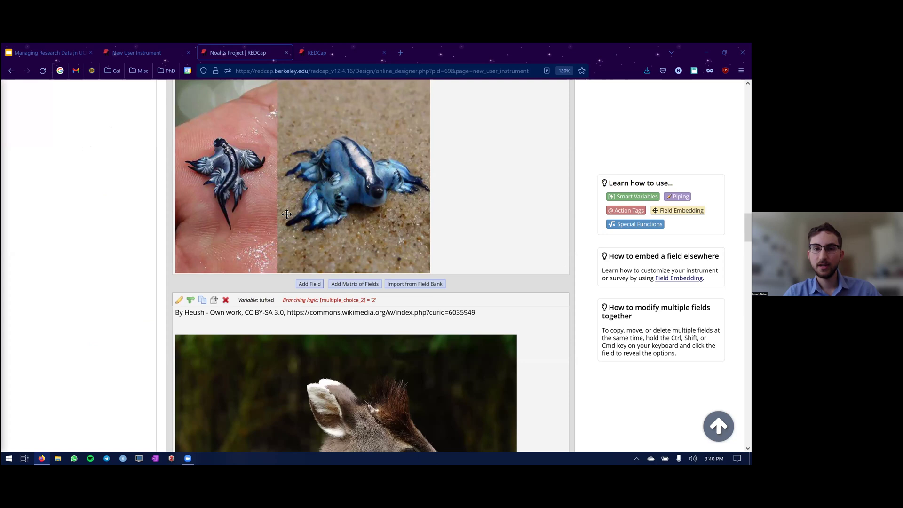
pyautogui.scroll(-2, 301, 216)
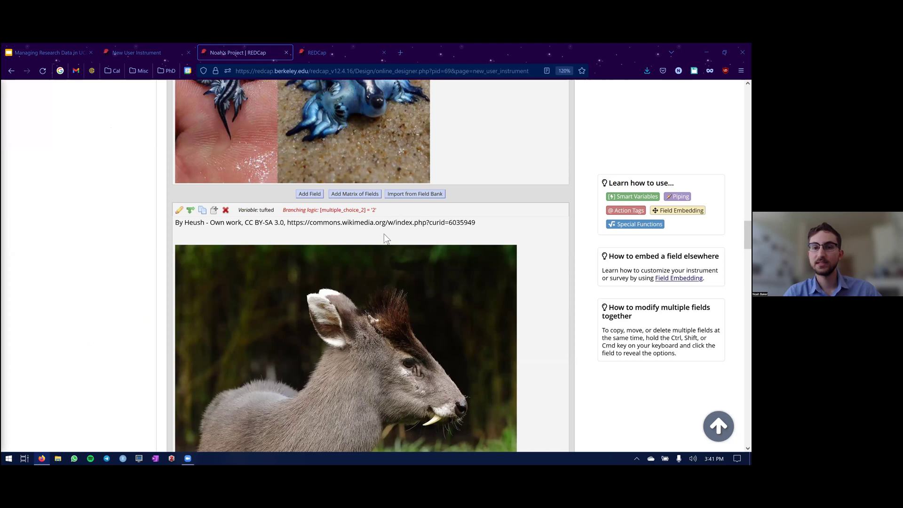
pyautogui.scroll(6, 380, 233)
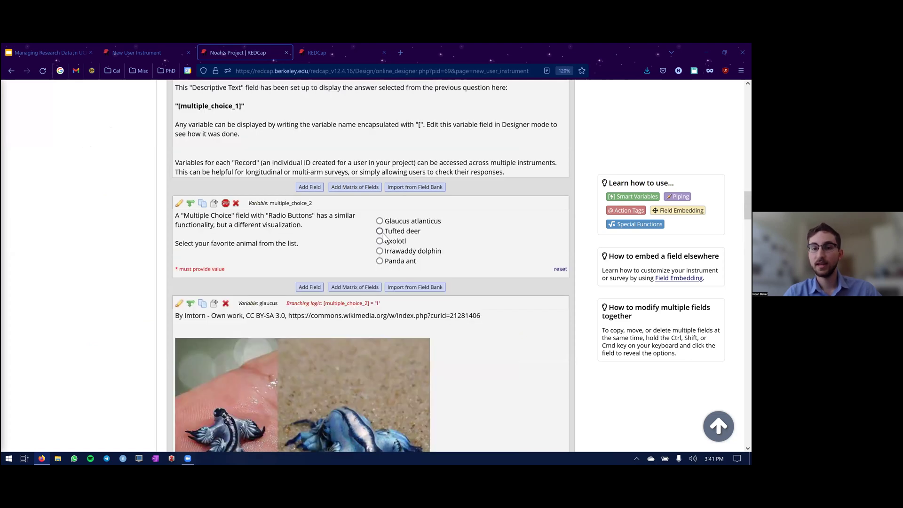
pyautogui.scroll(-6, 429, 245)
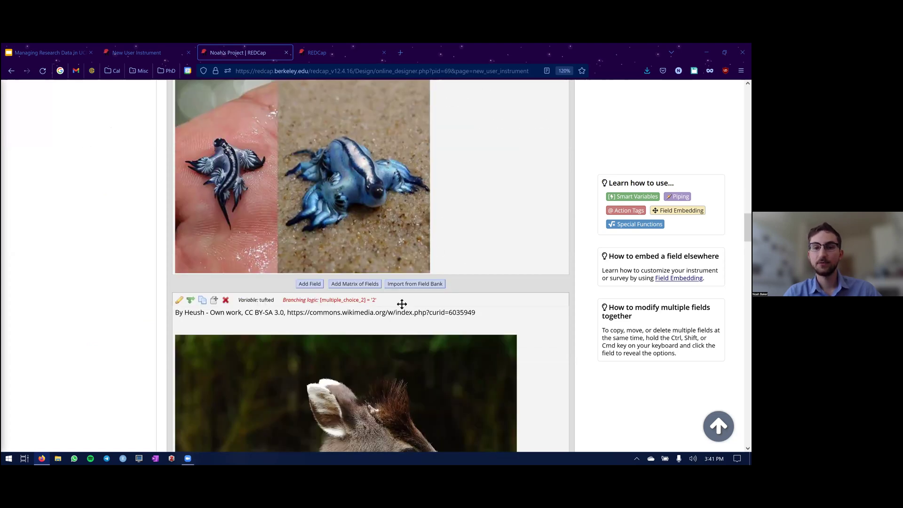
pyautogui.scroll(-2, 359, 268)
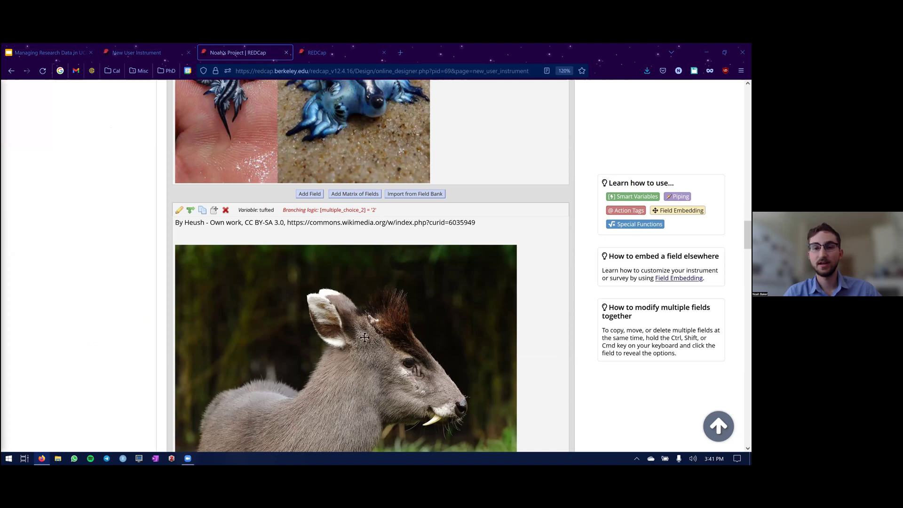
# Inspect the tufted field's branching logic, including in the Logic Editor, and close it without saving
pyautogui.scroll(1, 333, 357)
pyautogui.scroll(4, 383, 309)
pyautogui.scroll(-4, 384, 309)
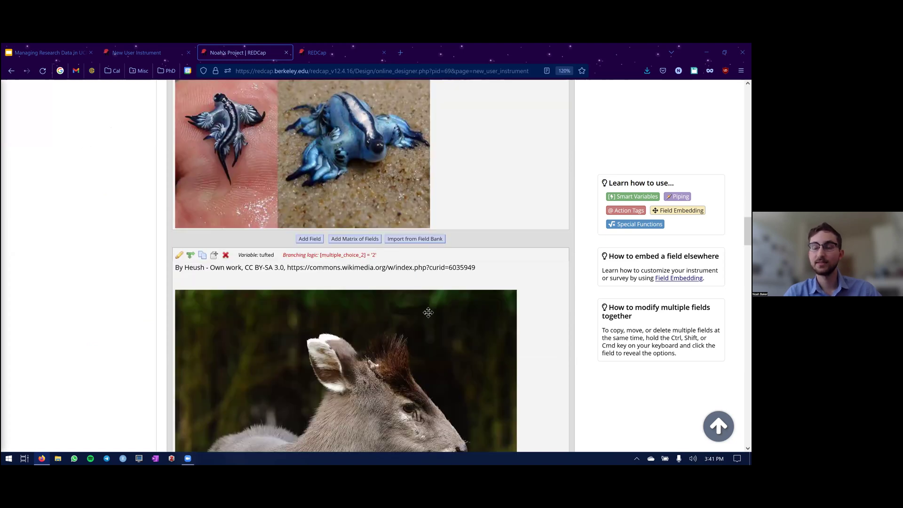
pyautogui.click(190, 256)
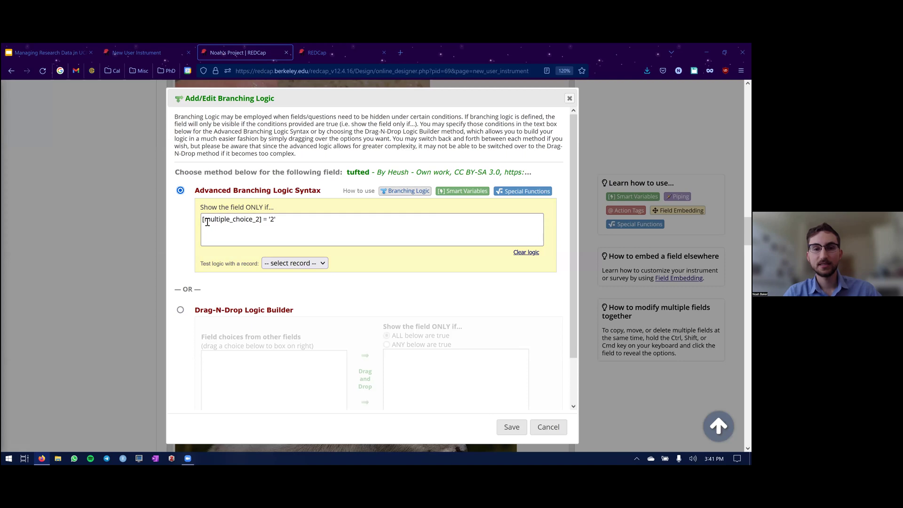
pyautogui.click(207, 220)
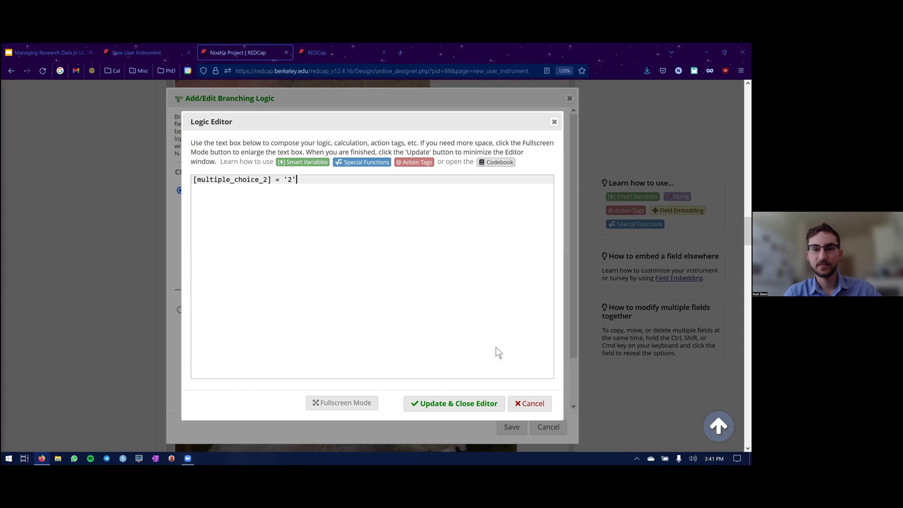
pyautogui.click(532, 407)
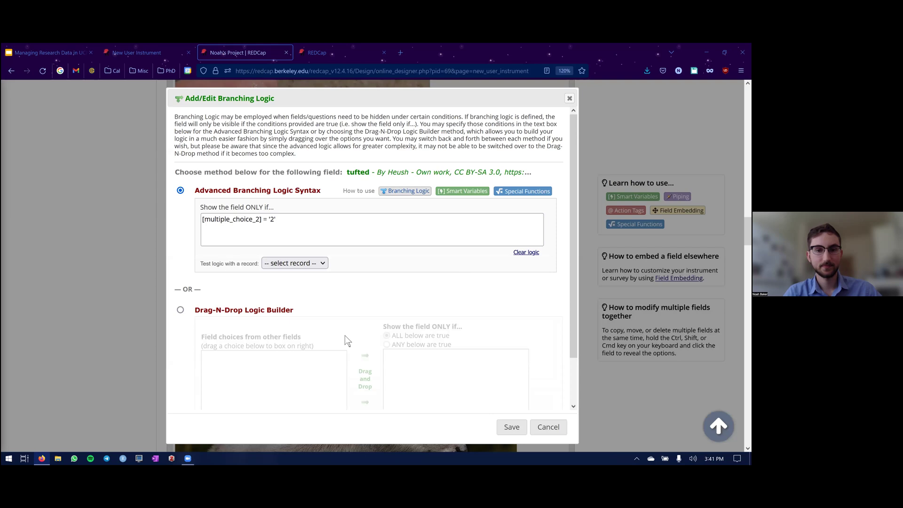
pyautogui.scroll(-2, 387, 298)
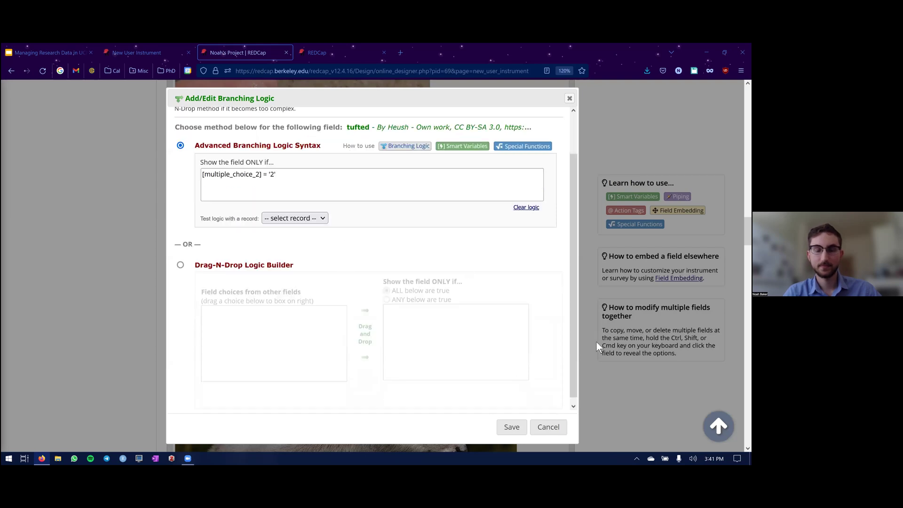
pyautogui.press('Escape')
# Compare the animal choices of multiple_choice_2 with the branching logic of the image fields, from glaucus through hormiga
pyautogui.scroll(-5, 417, 244)
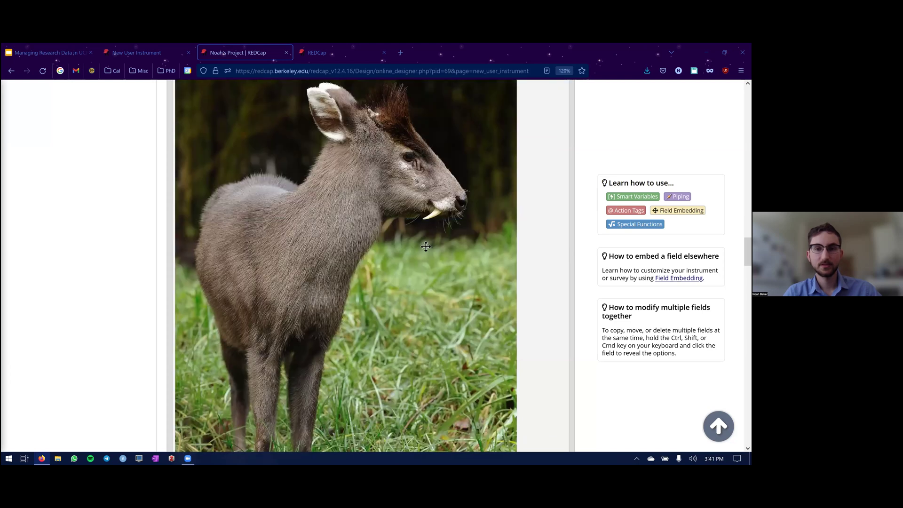
pyautogui.scroll(-3, 425, 246)
pyautogui.scroll(15, 400, 249)
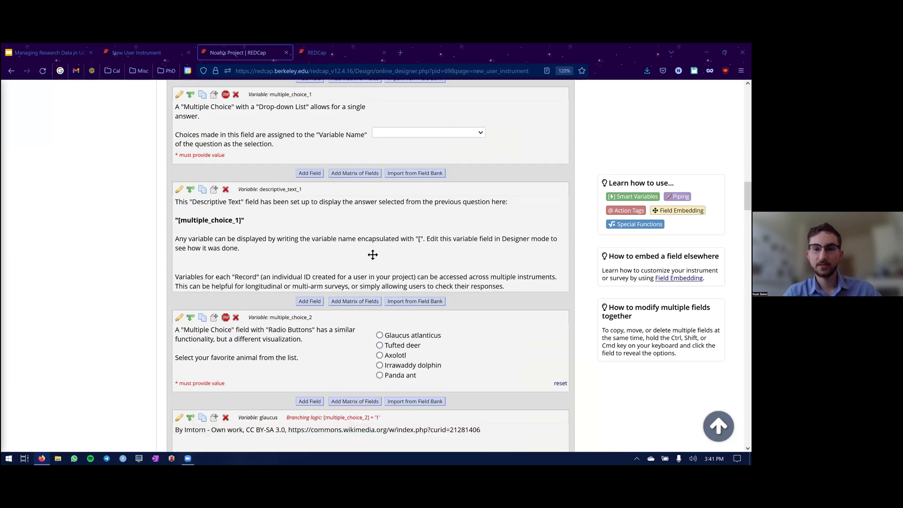
pyautogui.scroll(-2, 376, 260)
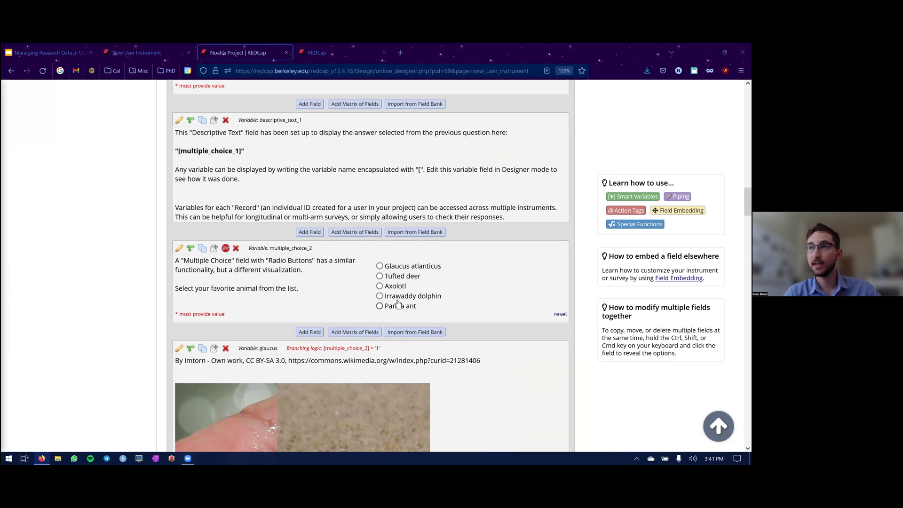
pyautogui.scroll(-5, 461, 252)
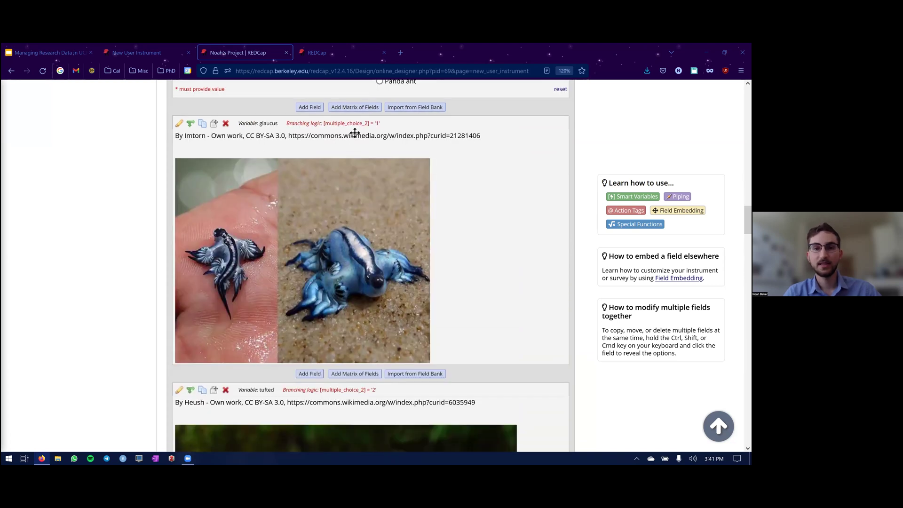
pyautogui.scroll(-2, 502, 276)
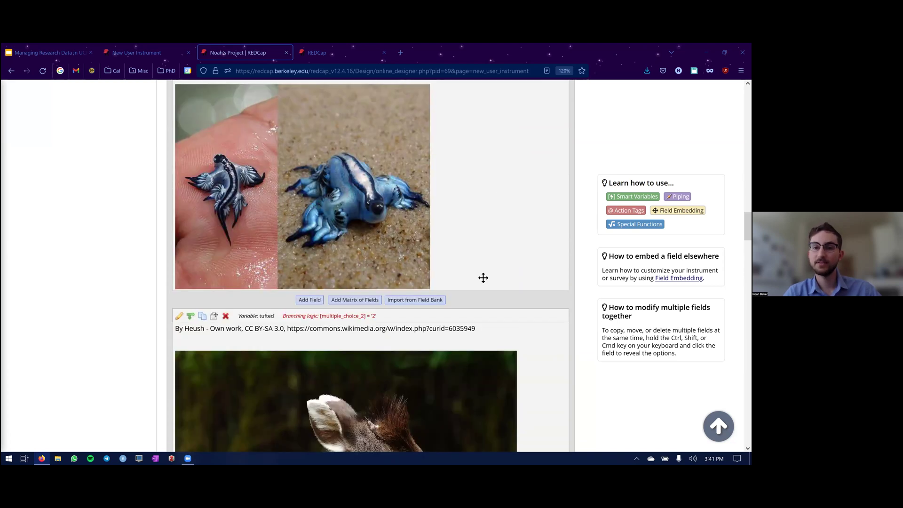
pyautogui.scroll(-15, 483, 277)
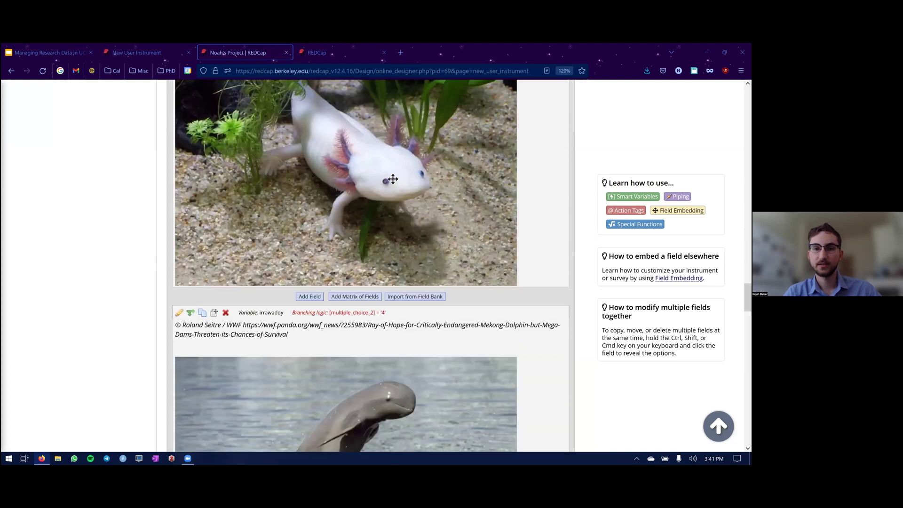
pyautogui.scroll(-6, 444, 221)
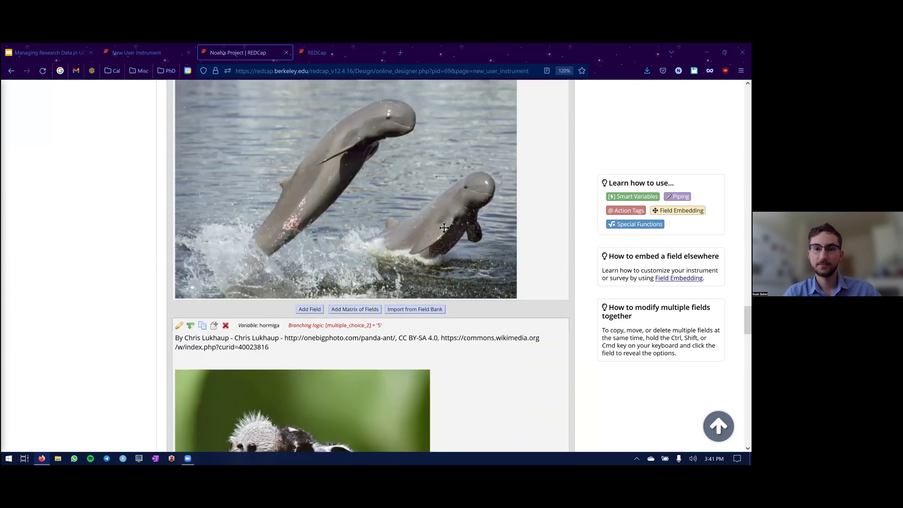
pyautogui.scroll(-7, 443, 225)
pyautogui.scroll(1, 442, 224)
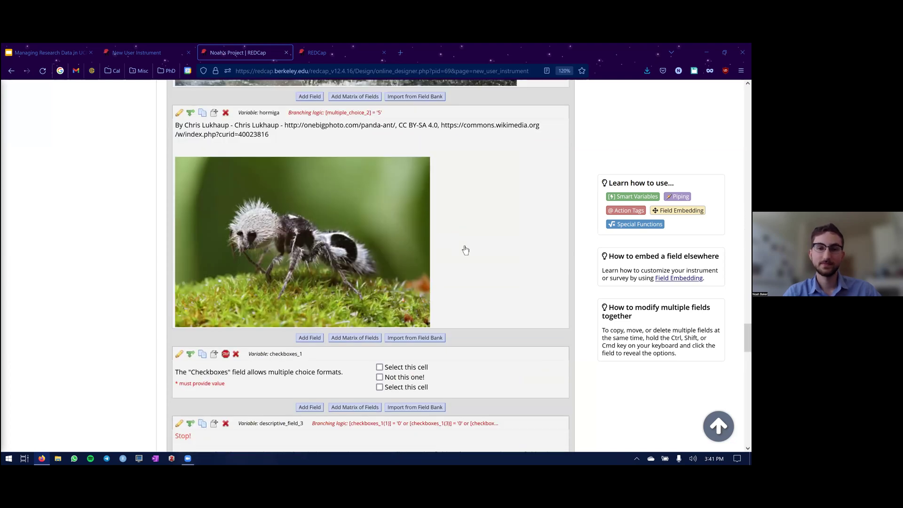
# Open the checkboxes_1 field for editing, review its coded choices and close the editor without saving
pyautogui.scroll(-1, 472, 247)
pyautogui.scroll(-3, 282, 254)
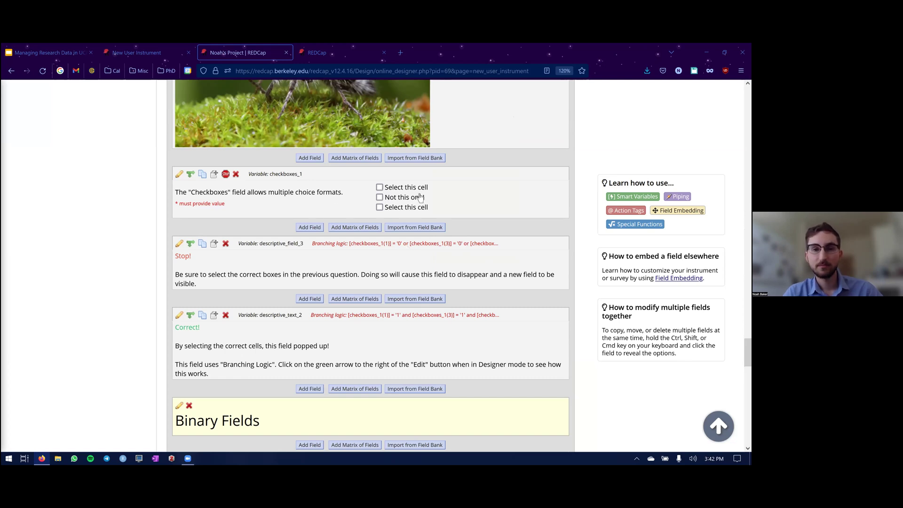
pyautogui.click(179, 174)
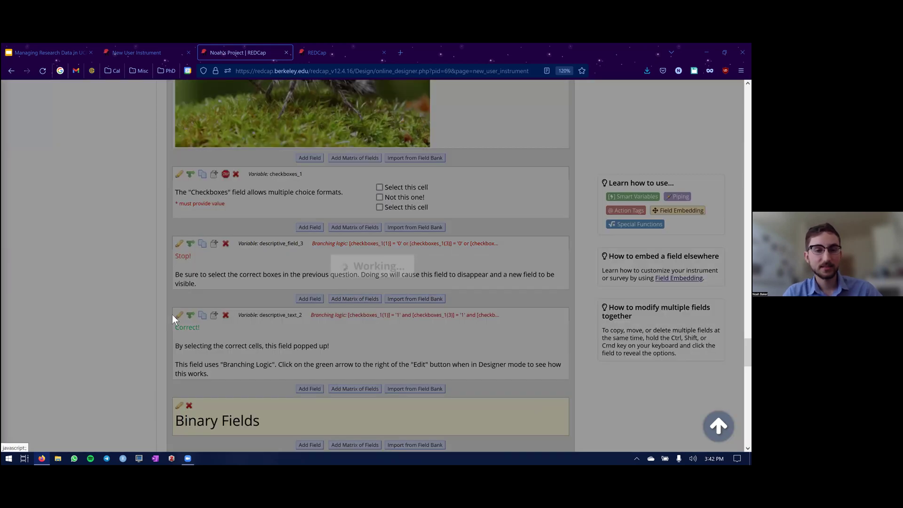
pyautogui.scroll(-3, 81, 270)
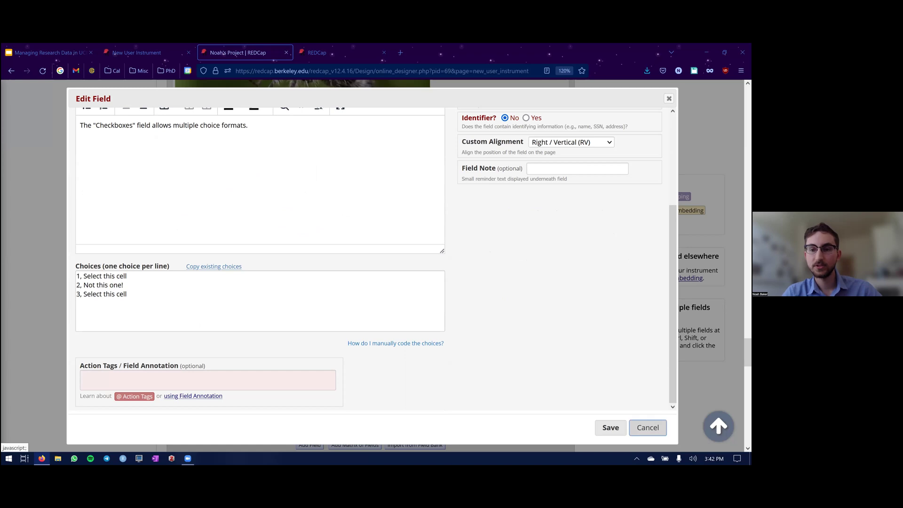
pyautogui.click(648, 428)
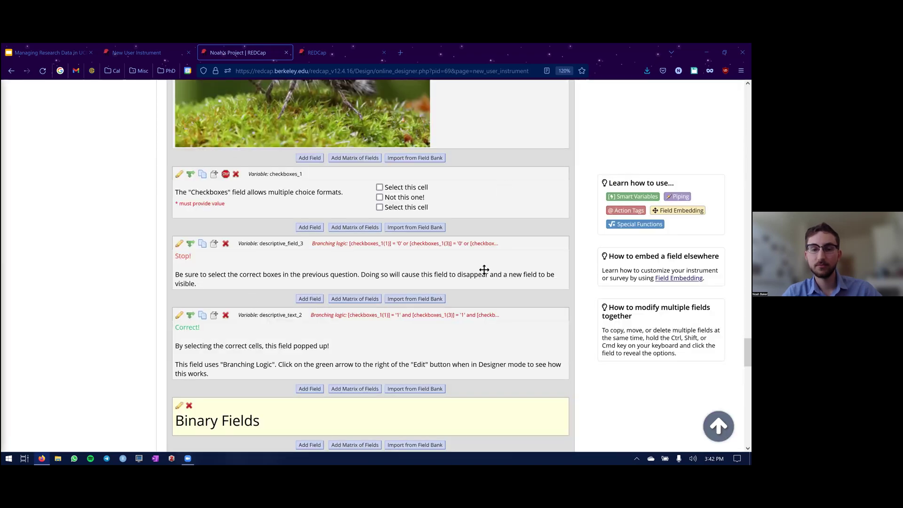
# Review the branching logic of descriptive_field_3 and descriptive_text_2, closing each without saving
pyautogui.click(190, 244)
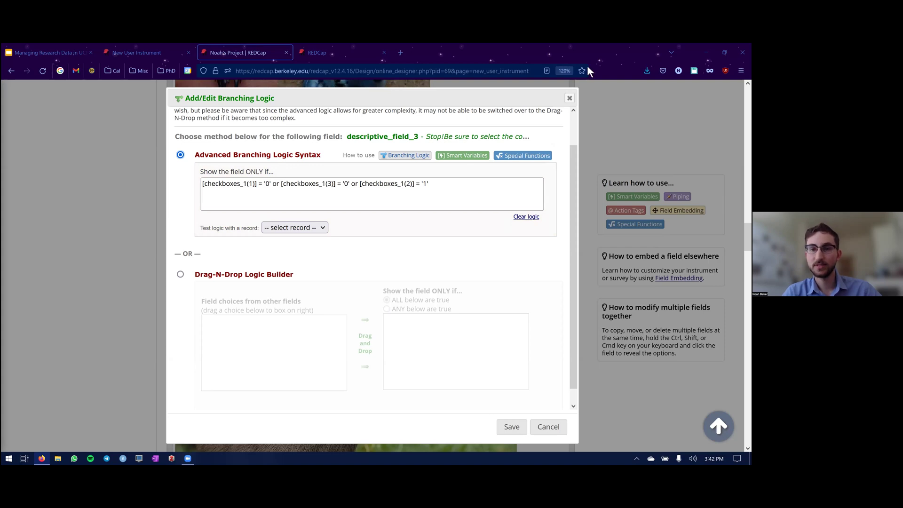
pyautogui.press('Escape')
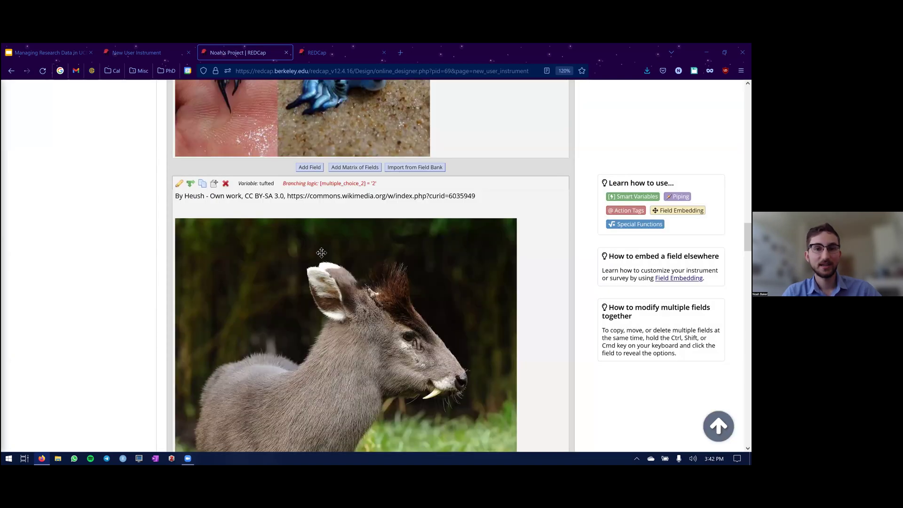
pyautogui.scroll(-15, 315, 245)
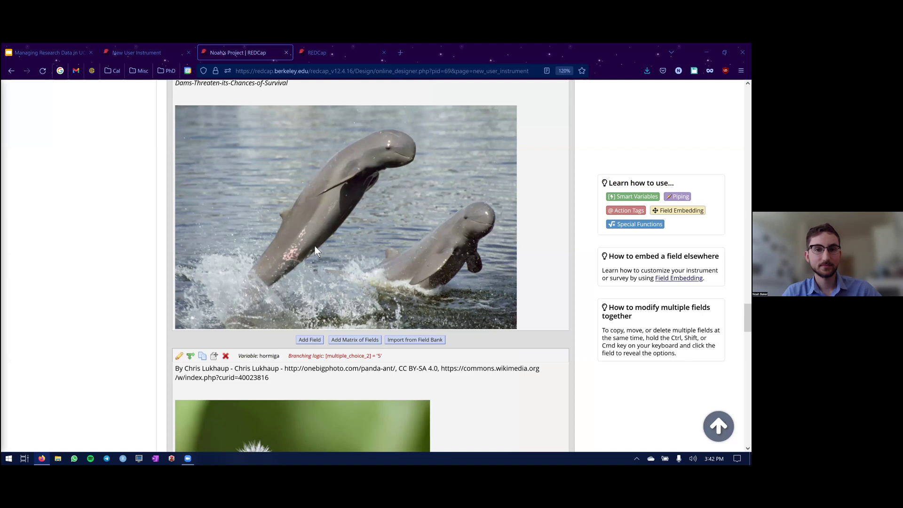
pyautogui.scroll(-10, 312, 254)
pyautogui.scroll(2, 313, 254)
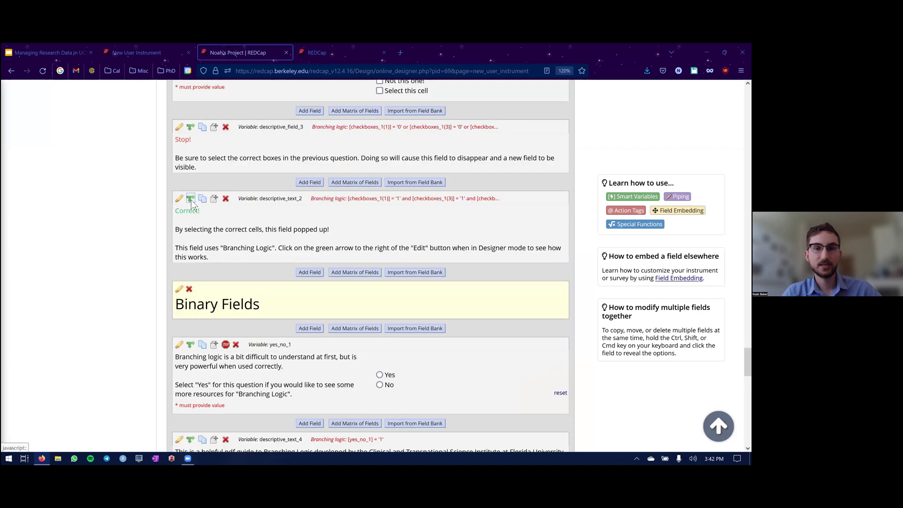
pyautogui.click(190, 198)
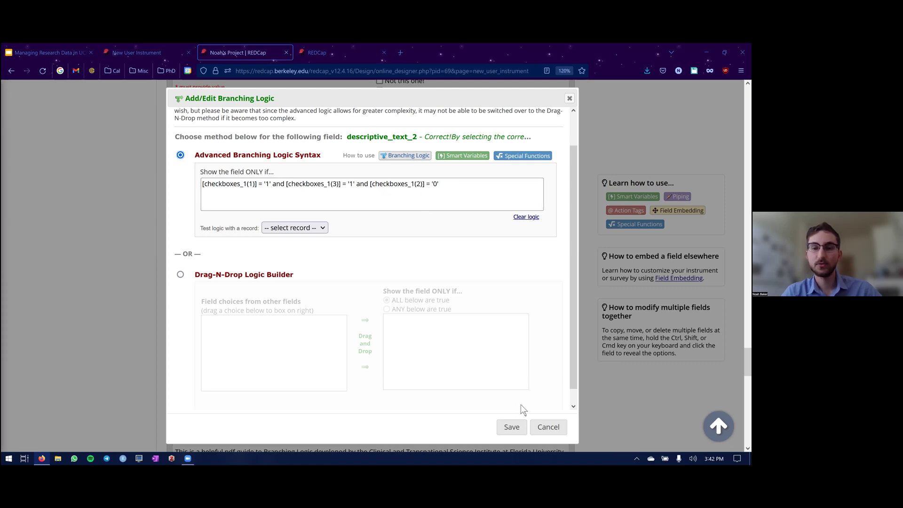
pyautogui.click(546, 427)
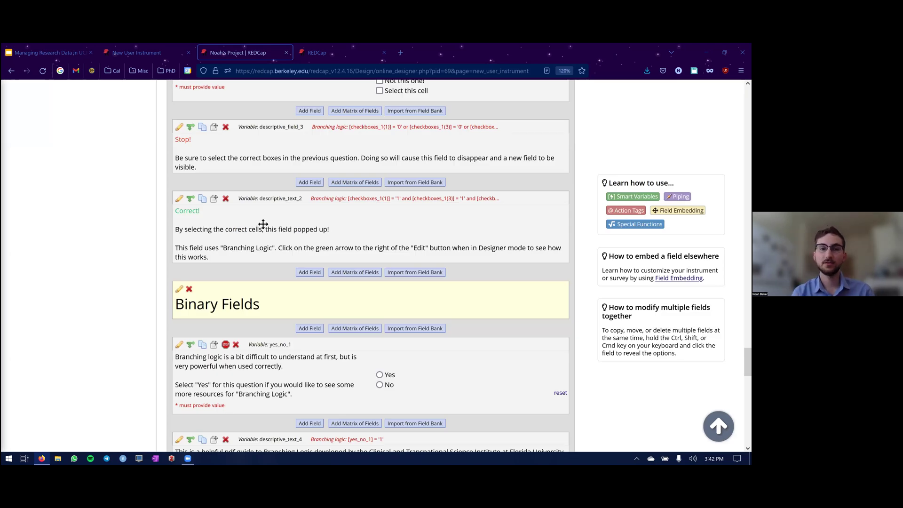
# Try to switch the branching logic of descriptive_text_2 to the Drag-N-Drop Logic Builder
pyautogui.click(189, 199)
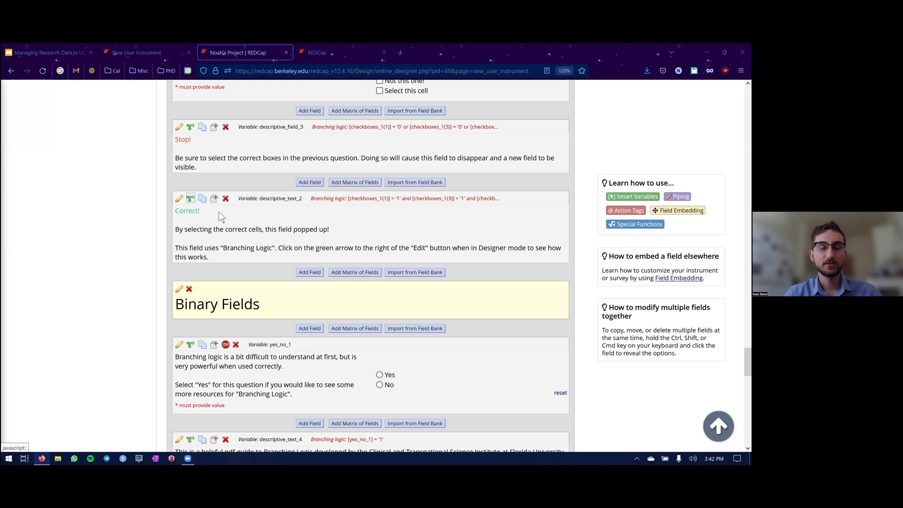
pyautogui.scroll(-1, 316, 282)
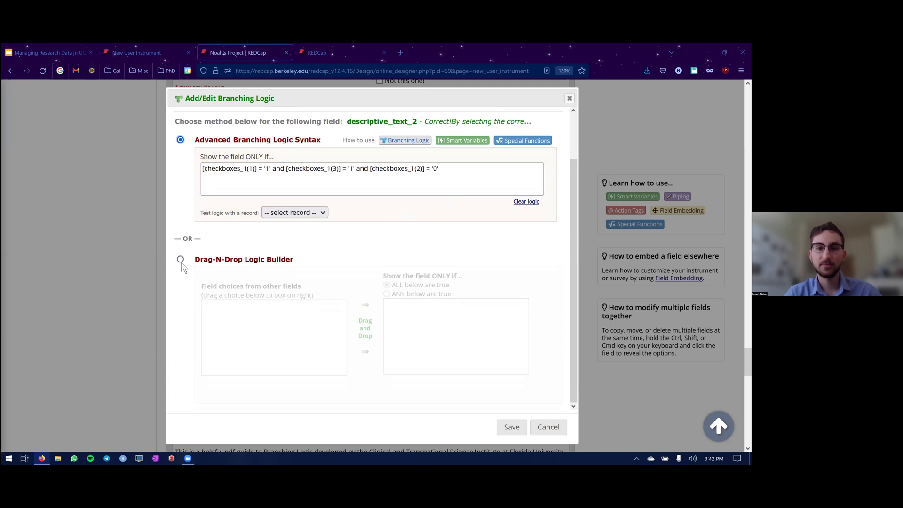
pyautogui.click(210, 259)
pyautogui.click(482, 306)
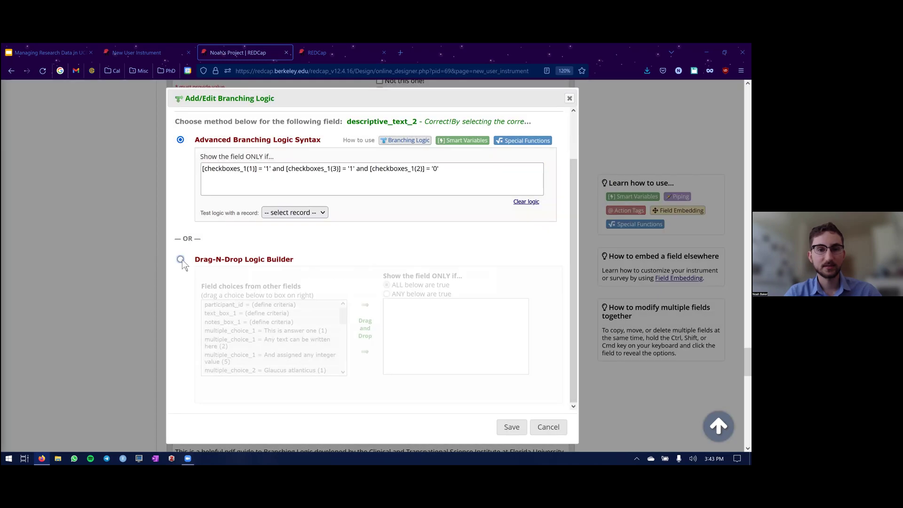
pyautogui.click(183, 262)
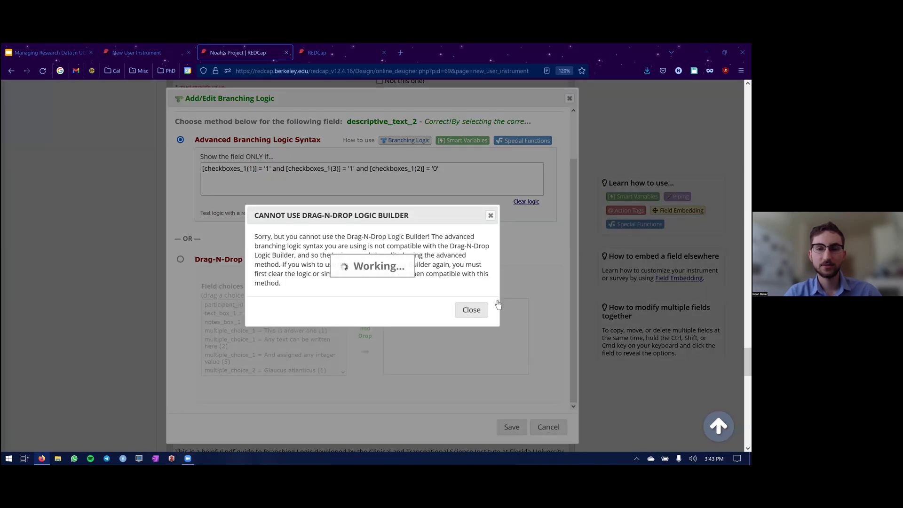
pyautogui.click(482, 308)
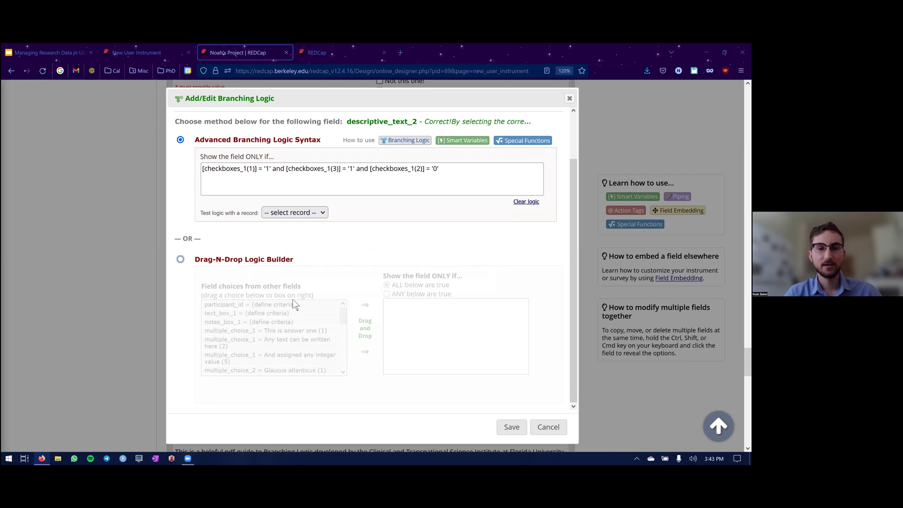
# Compare the advanced syntax of descriptive_text_2 with the builder's list of field choices and close the branching logic without saving
pyautogui.scroll(-2, 203, 228)
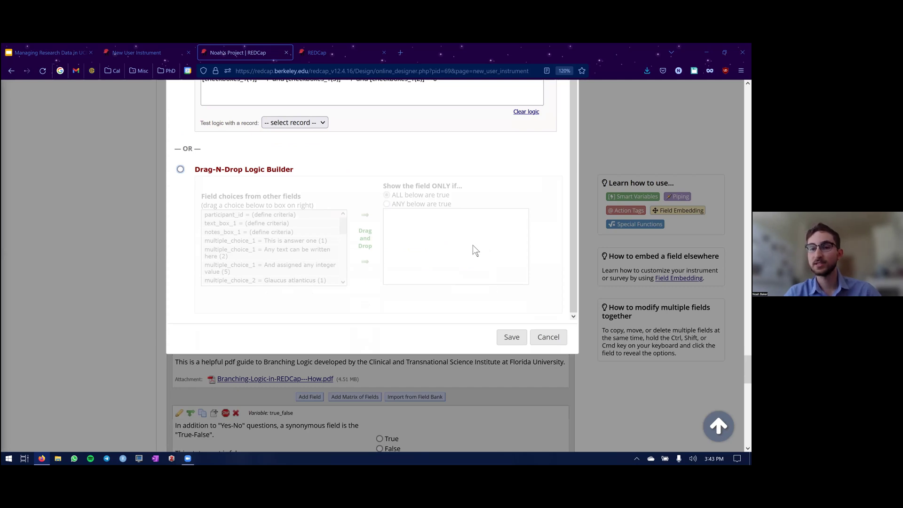
pyautogui.scroll(1, 460, 229)
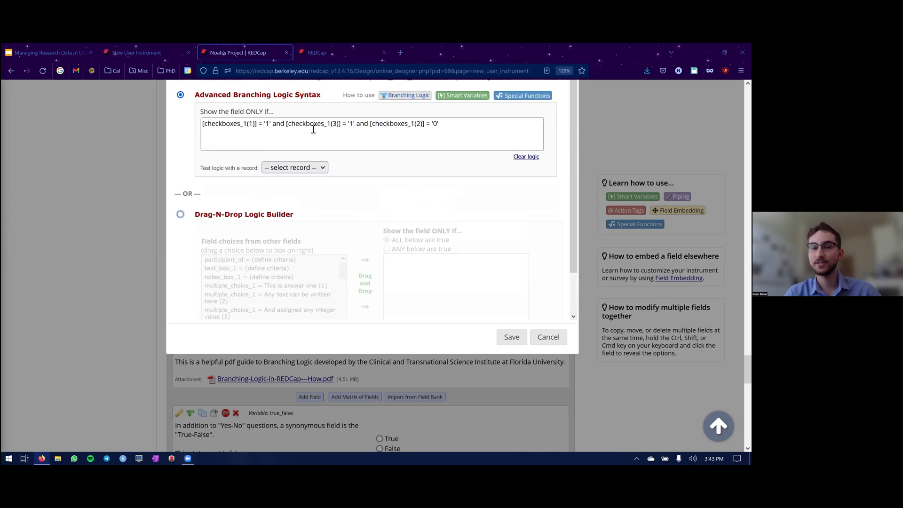
pyautogui.scroll(-2, 337, 261)
pyautogui.scroll(-5, 338, 281)
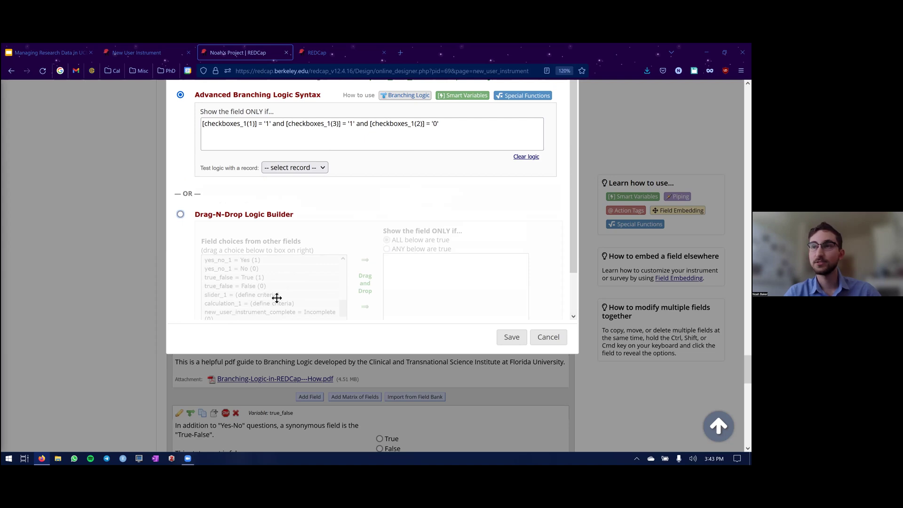
pyautogui.click(413, 125)
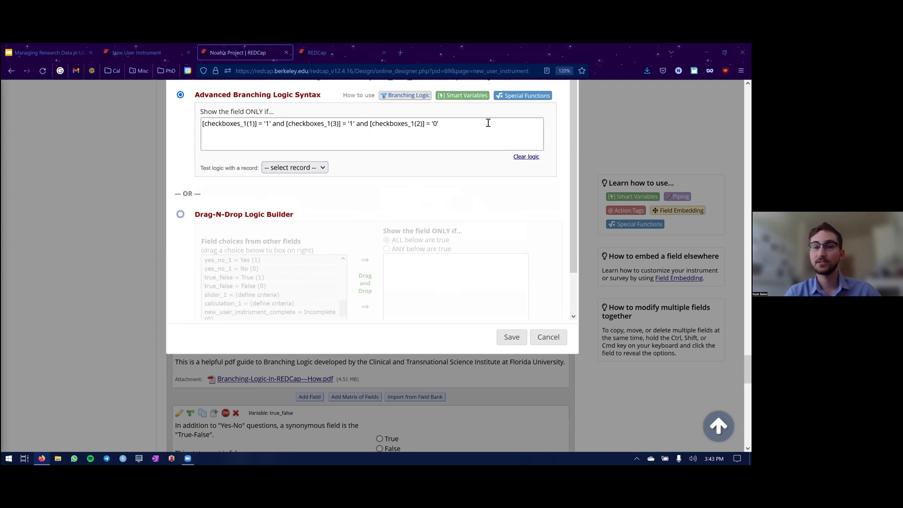
pyautogui.click(546, 337)
# Review the true_false field and the signature, file upload, slider and calculated fields under Special Fields
pyautogui.scroll(-3, 332, 258)
pyautogui.scroll(-3, 481, 236)
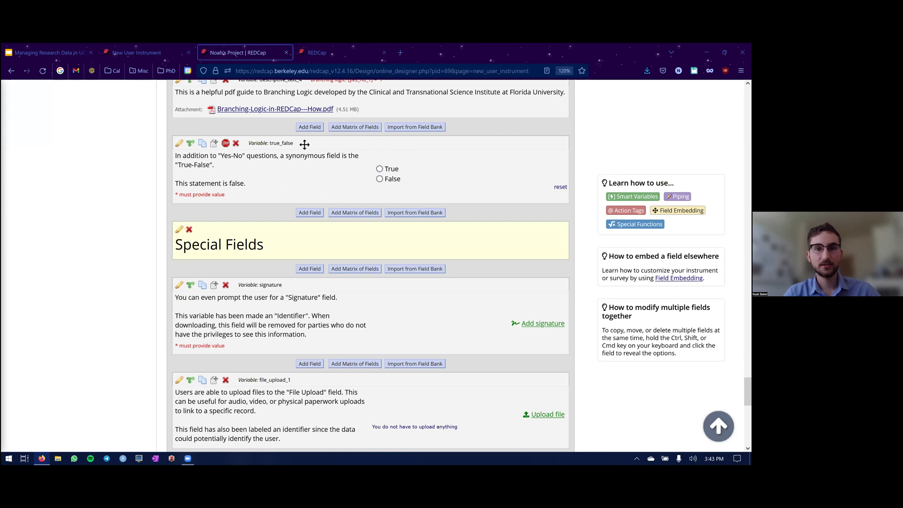
pyautogui.scroll(2, 372, 145)
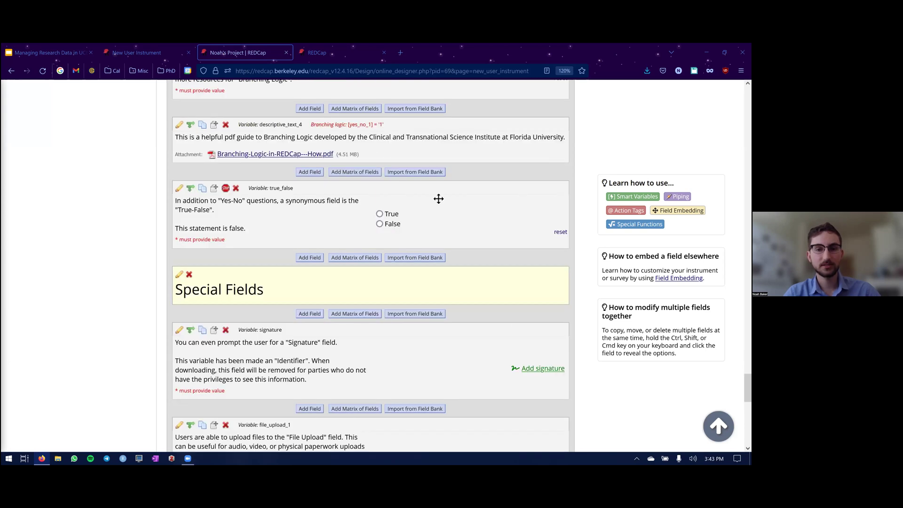
pyautogui.scroll(-3, 451, 203)
pyautogui.scroll(-2, 469, 212)
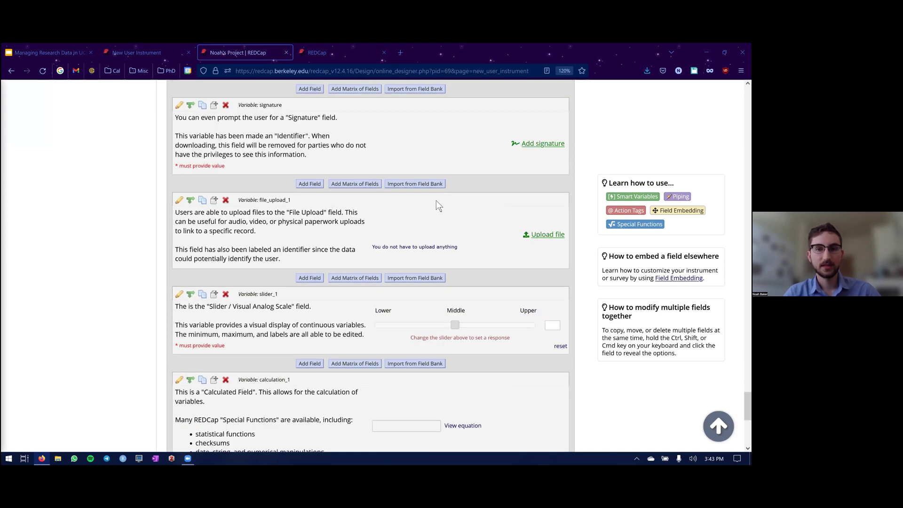
# Review the Required and Identifier settings of the slider_1 field and close its editor without saving
pyautogui.scroll(-3, 438, 202)
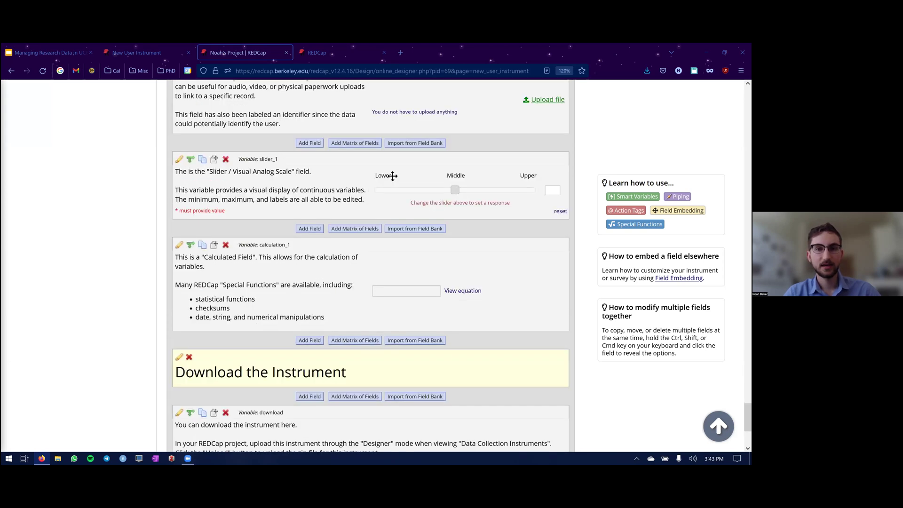
pyautogui.click(181, 162)
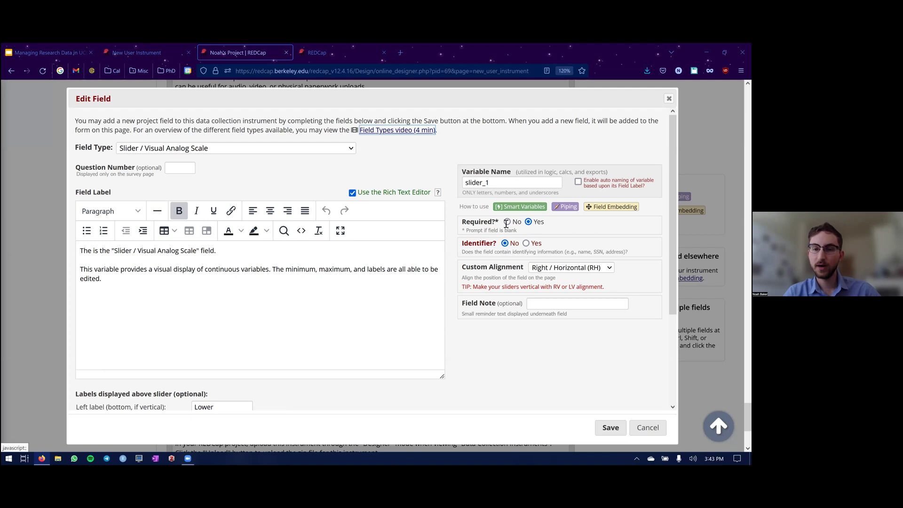
pyautogui.moveTo(469, 230); pyautogui.dragTo(516, 230)
pyautogui.click(515, 230)
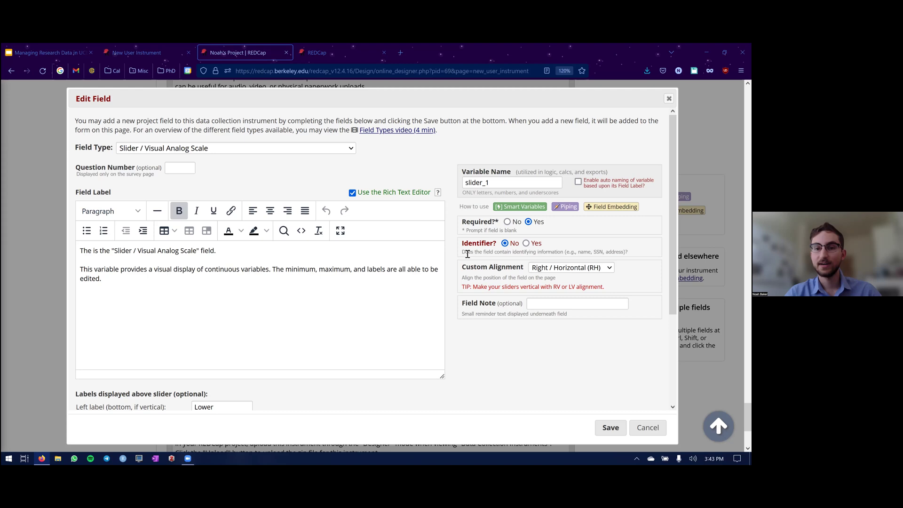
pyautogui.moveTo(462, 252); pyautogui.dragTo(603, 253)
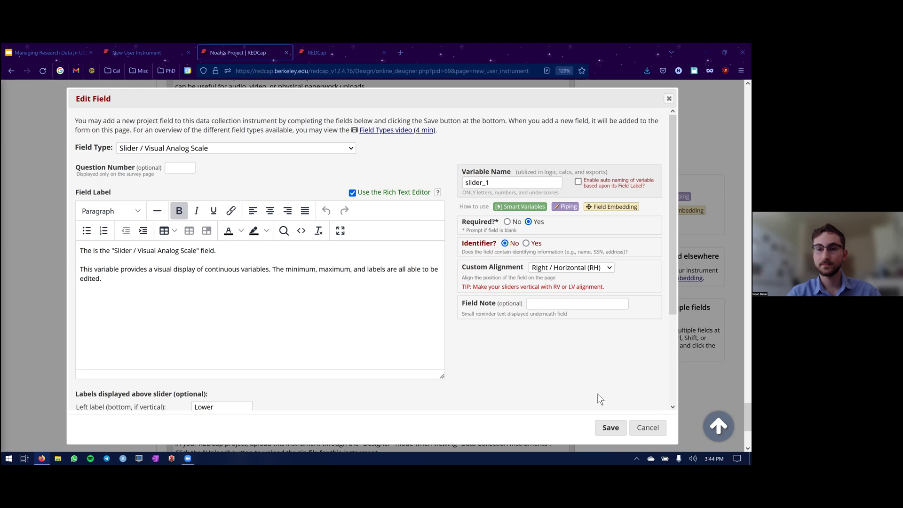
pyautogui.click(647, 427)
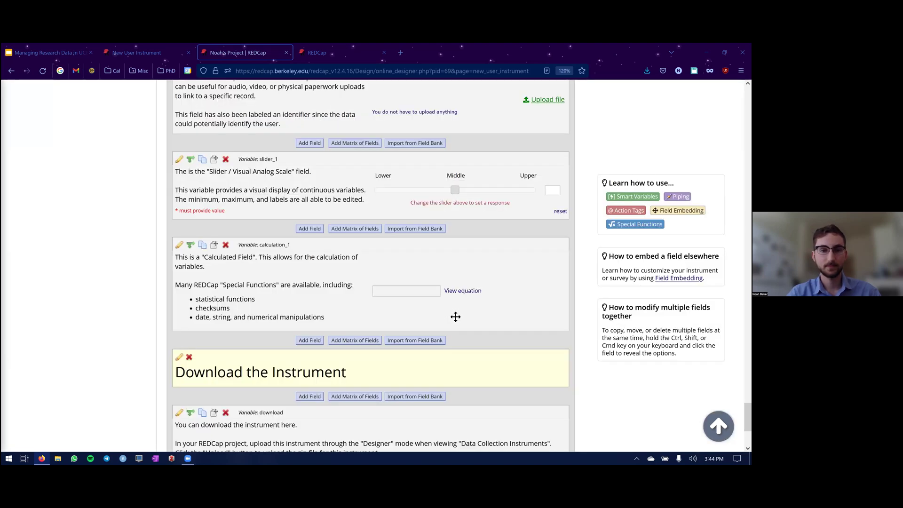
pyautogui.scroll(-3, 452, 307)
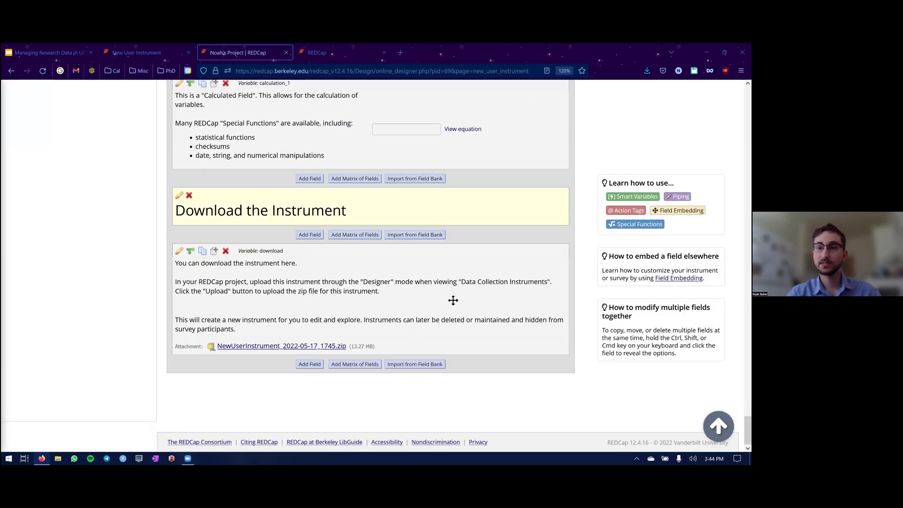
pyautogui.scroll(15, 453, 300)
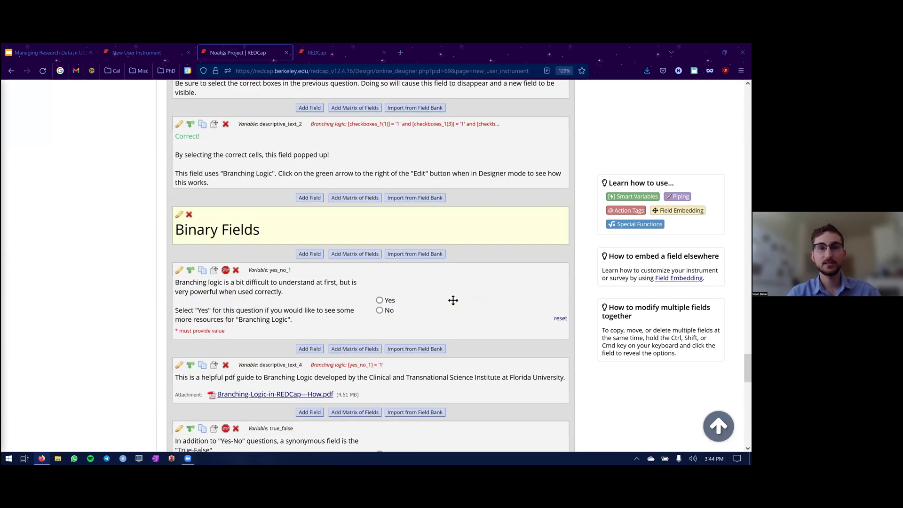
pyautogui.scroll(15, 452, 299)
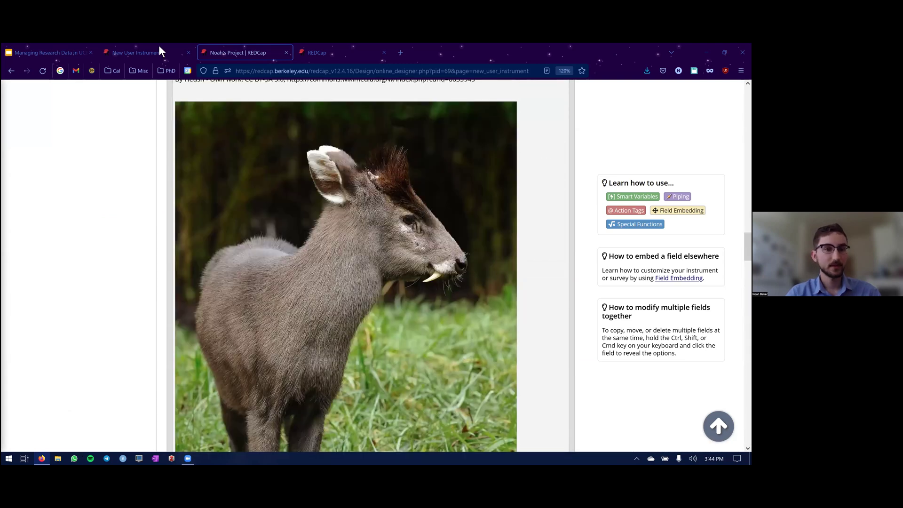
# Switch to the Managing Research Data in UCB REDCap presentation in Google Slides and open slide 42
pyautogui.click(52, 46)
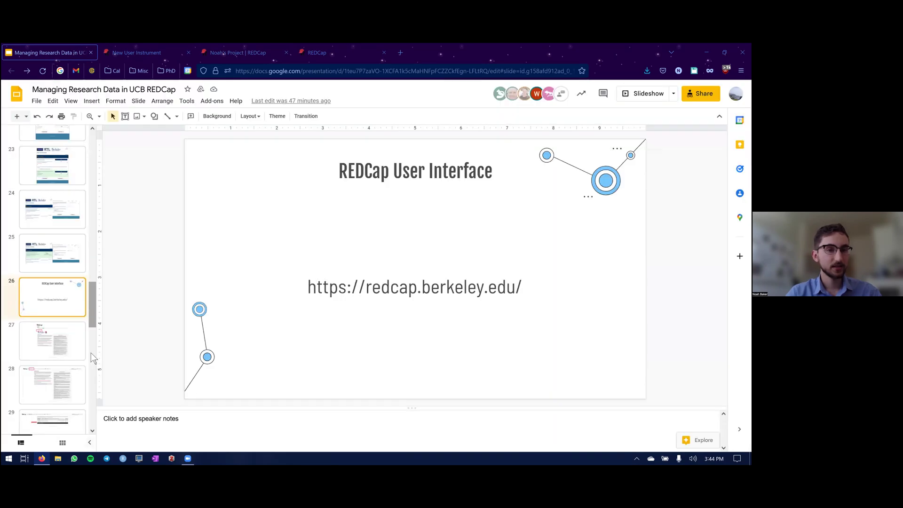
pyautogui.scroll(-4, 72, 342)
pyautogui.scroll(-10, 72, 326)
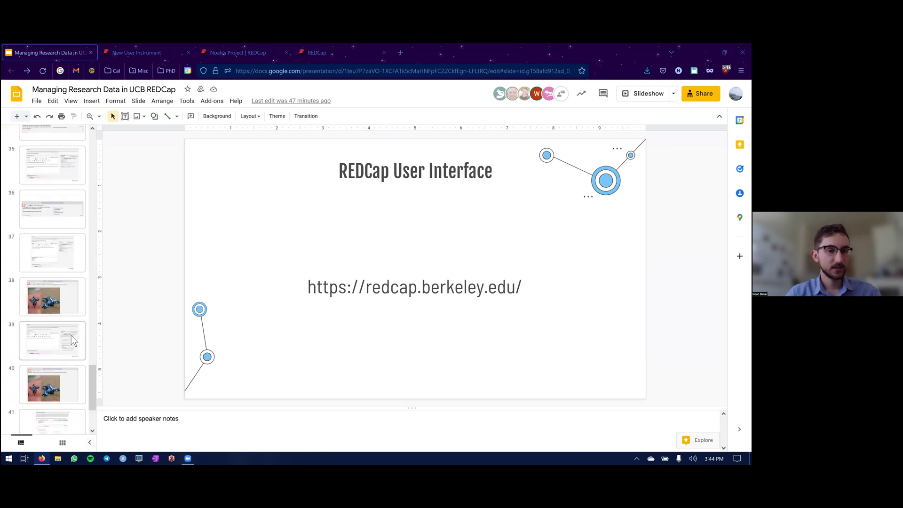
pyautogui.click(52, 368)
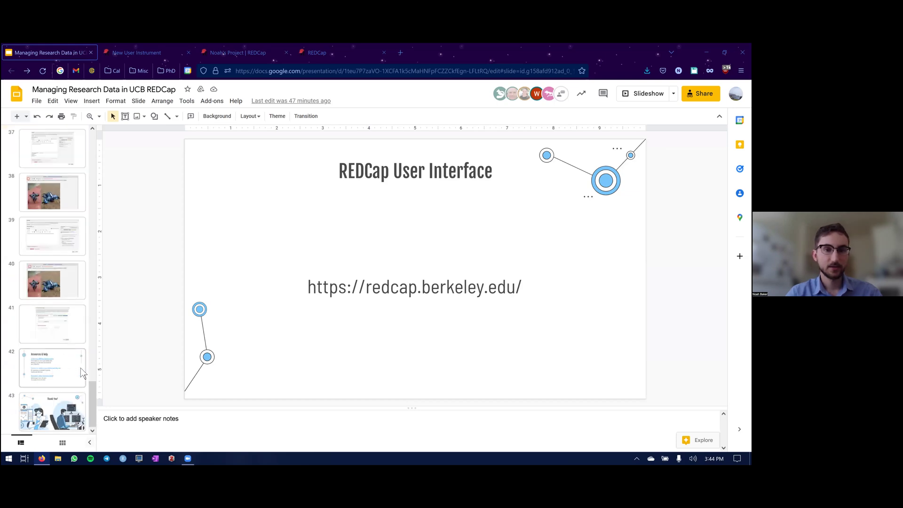